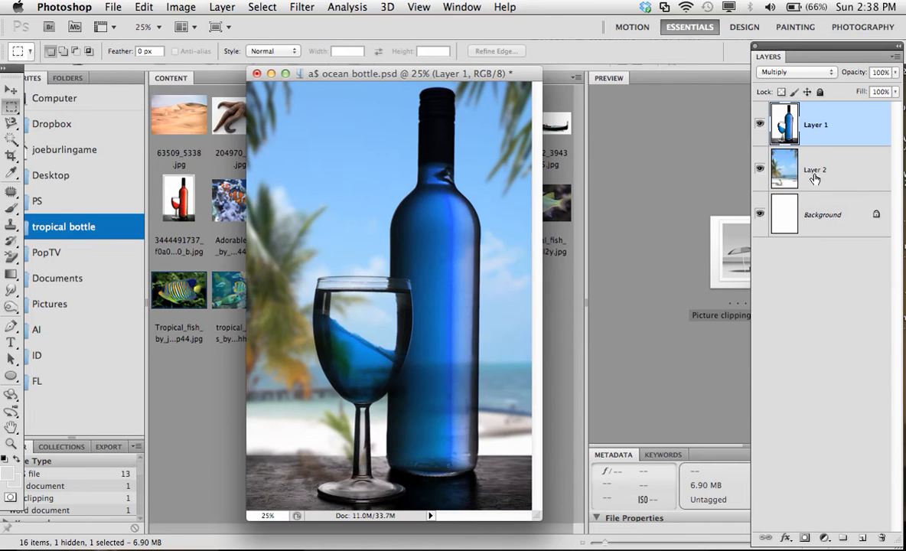
Toggle the visibility of the bottle layer and the beach layer to review what each contributes.
left_click(760, 125)
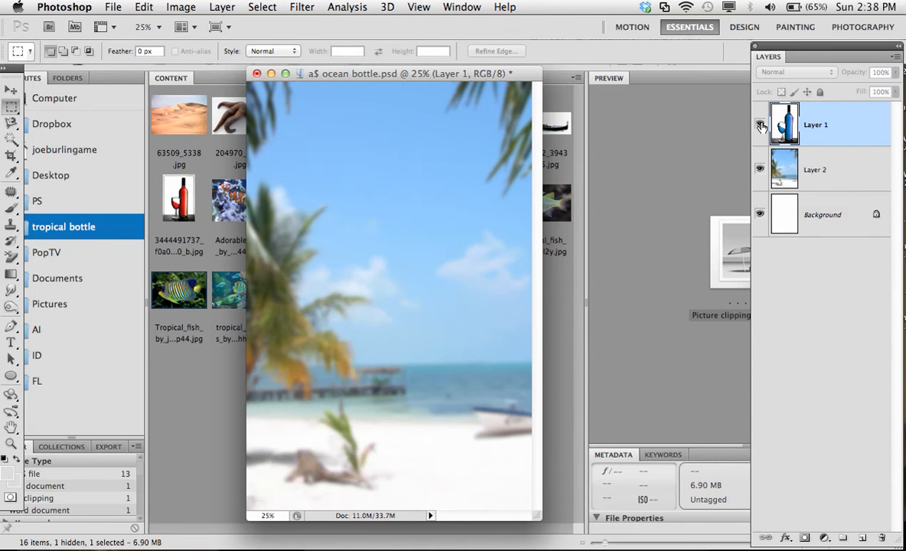
left_click(760, 125)
left_click(760, 168)
left_click(760, 169)
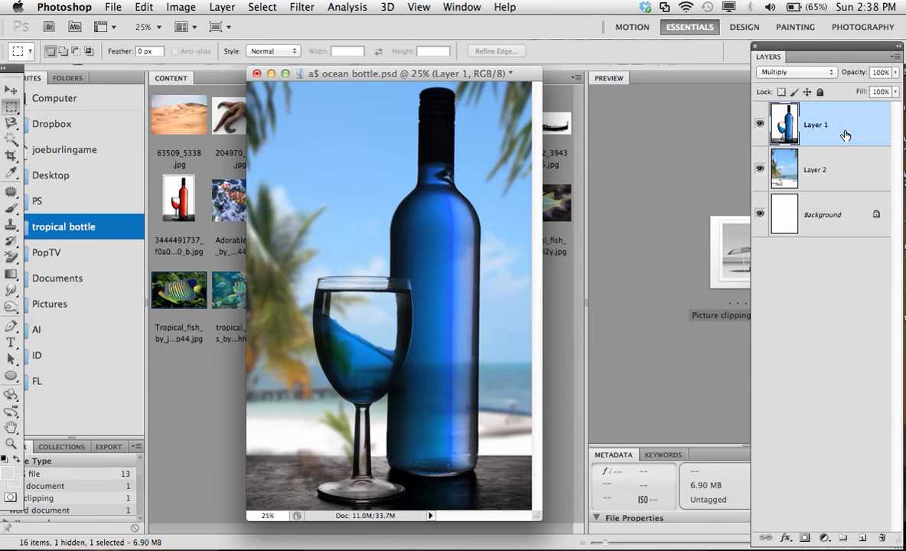
Duplicate Layer 1 and desaturate the copy.
key("ctrl+j")
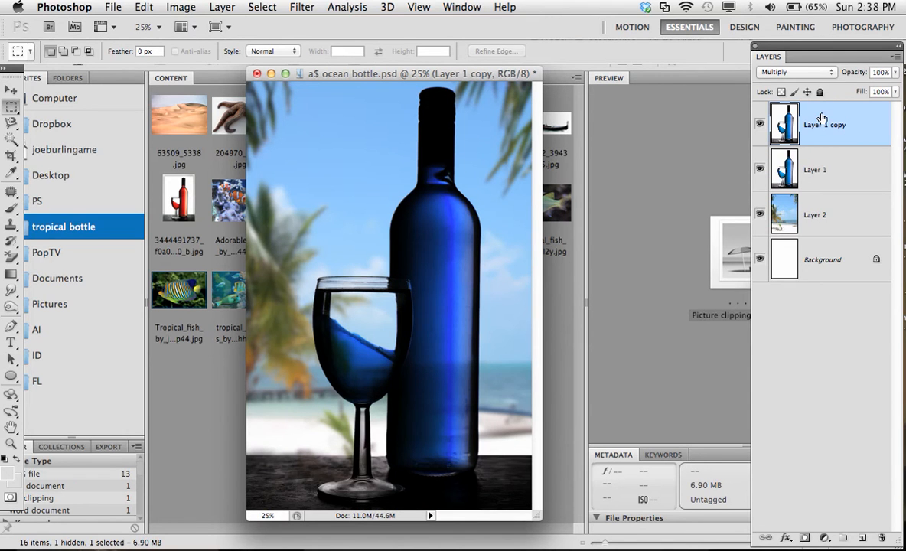
key("ctrl+shift+u")
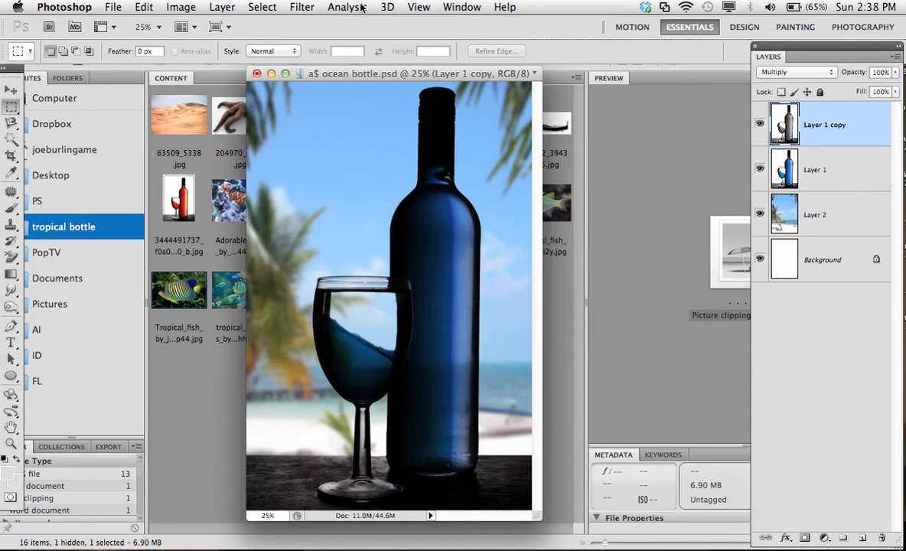
left_click(266, 8)
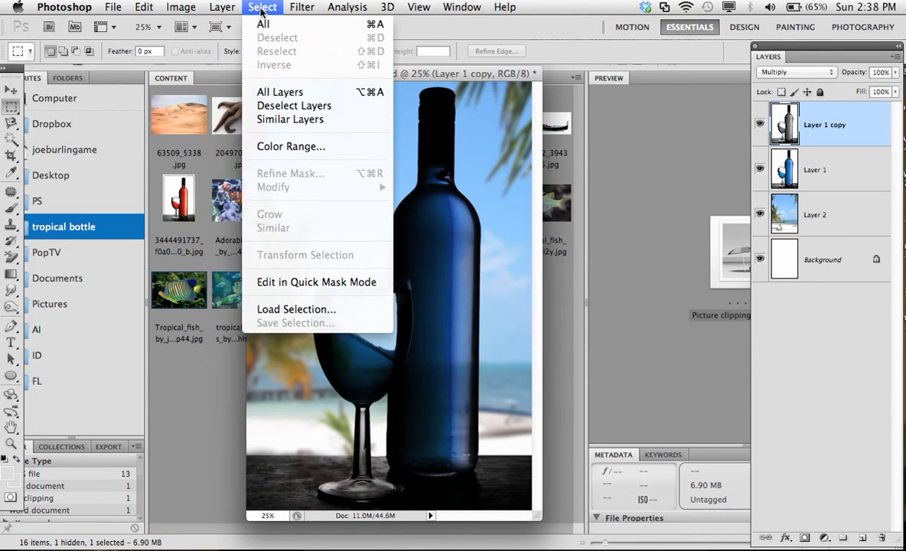
mouse_move(183, 12)
mouse_move(188, 53)
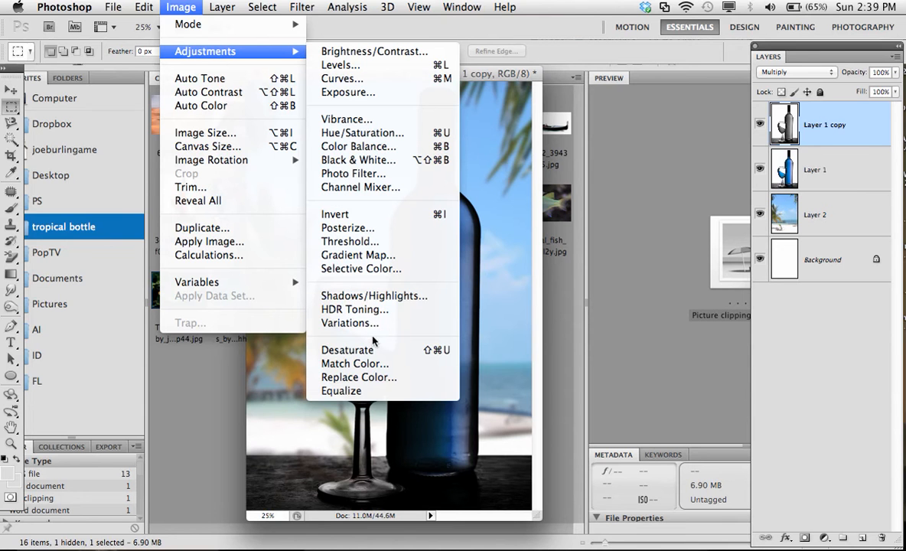
left_click(832, 138)
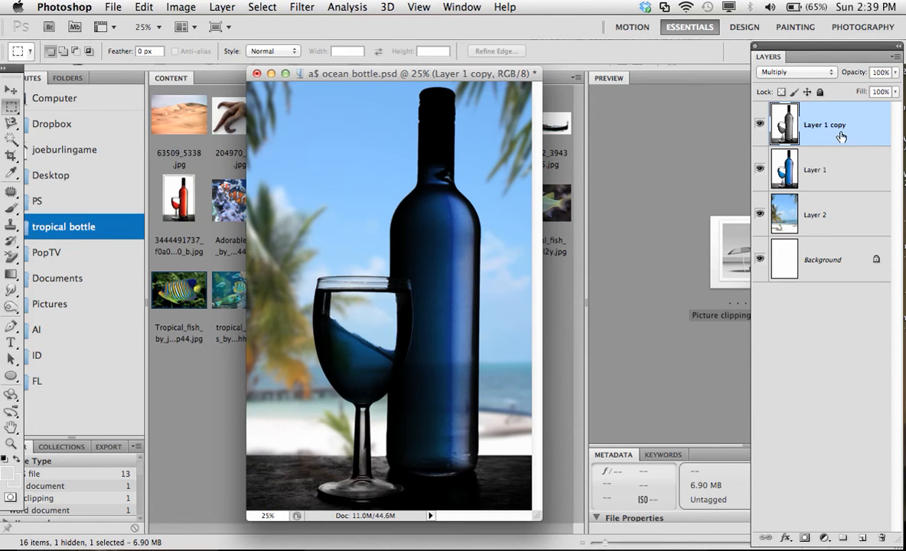
Set the desaturated copy's blend mode to Overlay and its opacity to 10%.
left_click(800, 72)
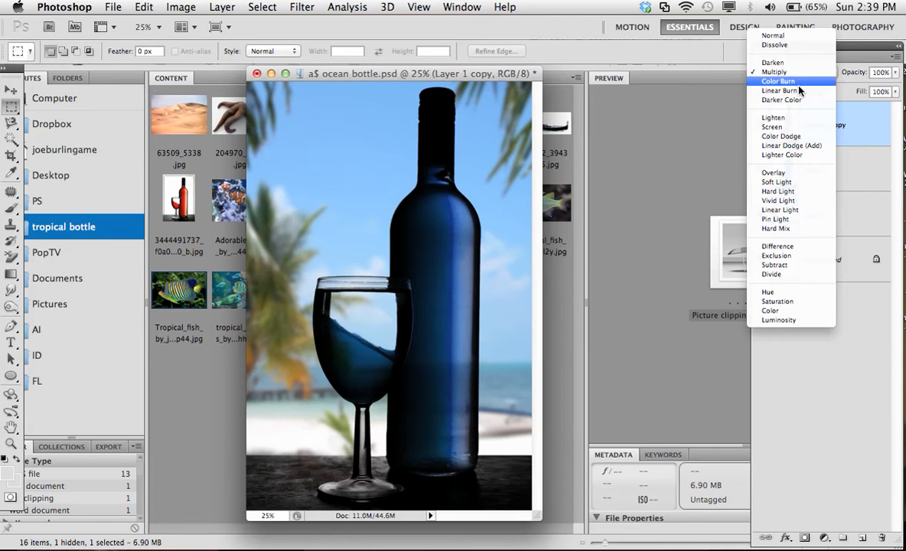
left_click(775, 173)
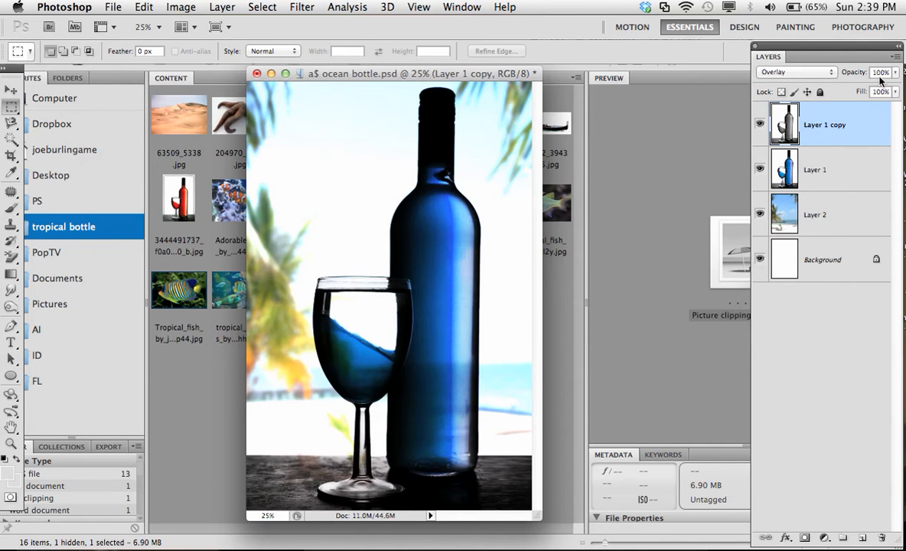
left_click_drag(854, 72, 797, 82)
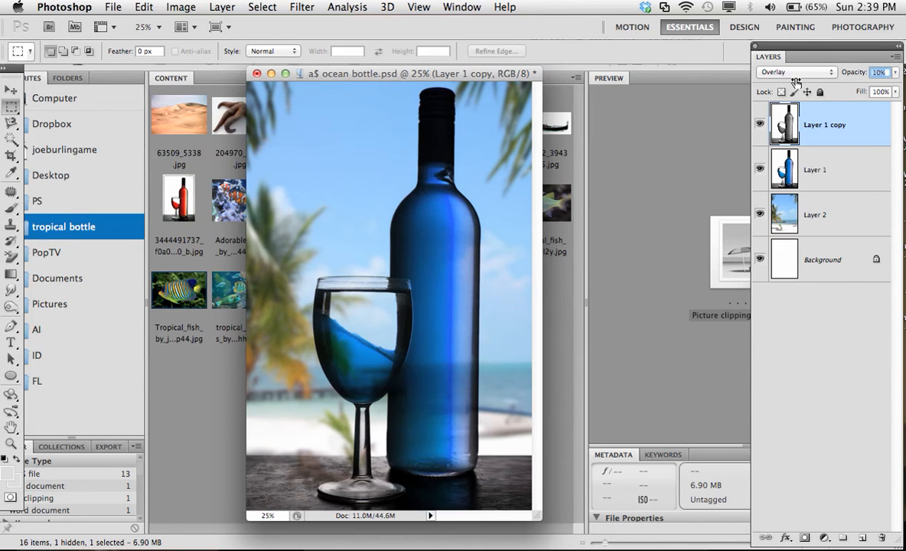
Compare the image with and without the desaturated copy, and set that layer's opacity to 17%.
left_click(761, 125)
left_click(760, 125)
left_click(760, 125)
left_click(761, 124)
left_click(760, 124)
left_click(761, 125)
left_click(760, 124)
left_click(760, 125)
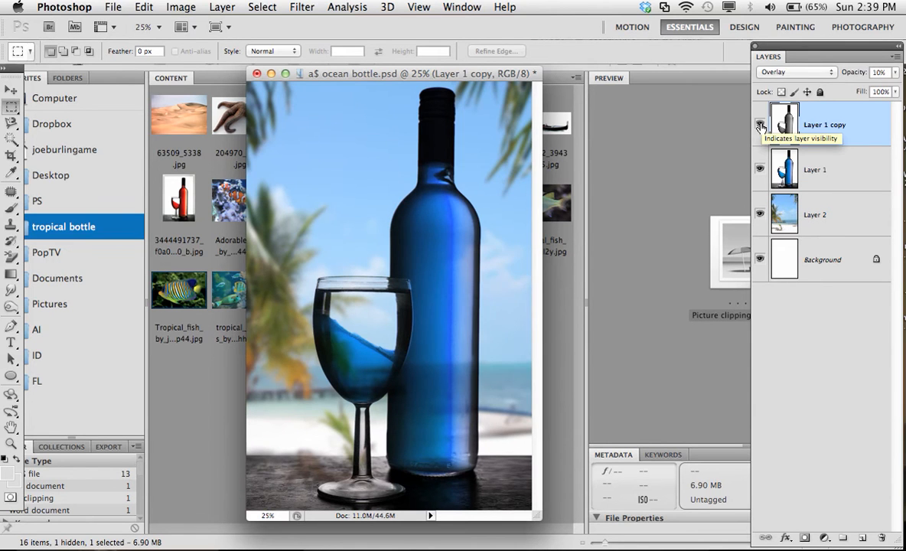
left_click(760, 125)
left_click(760, 125)
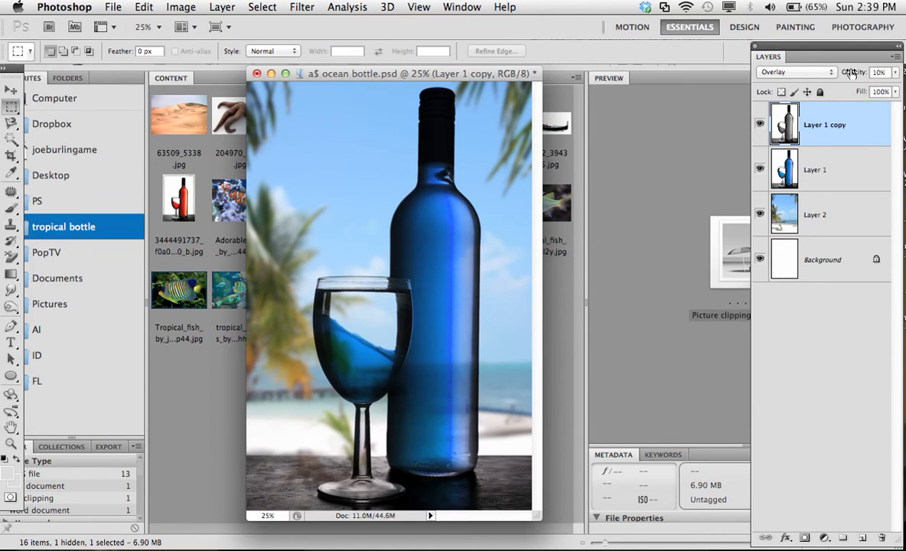
left_click_drag(852, 73, 858, 73)
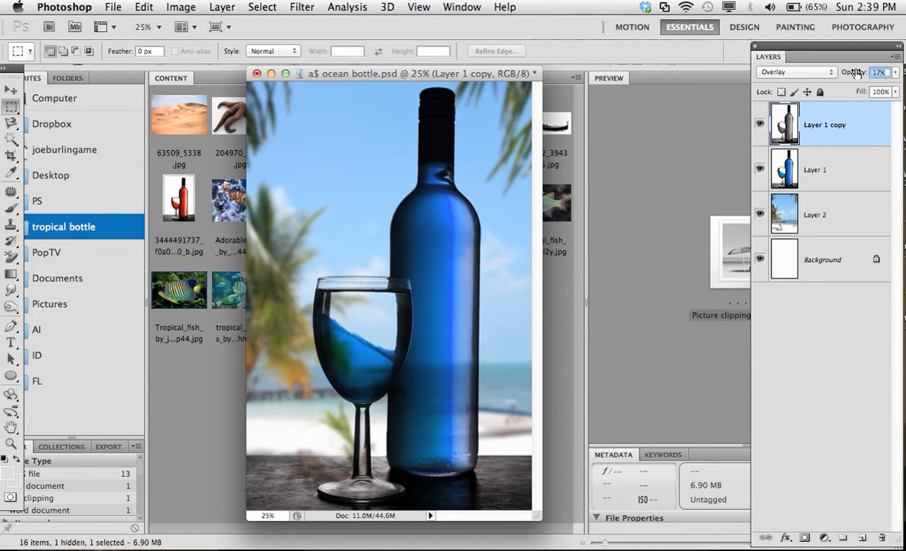
Link Layer 1 copy with Layer 1 and fully lock both layers.
left_click(848, 169, "shift")
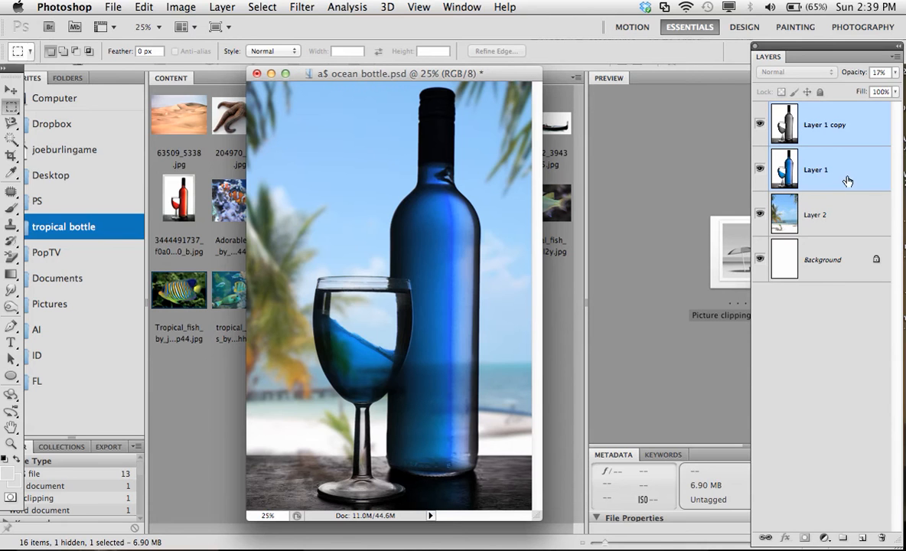
left_click(765, 539)
left_click(783, 127)
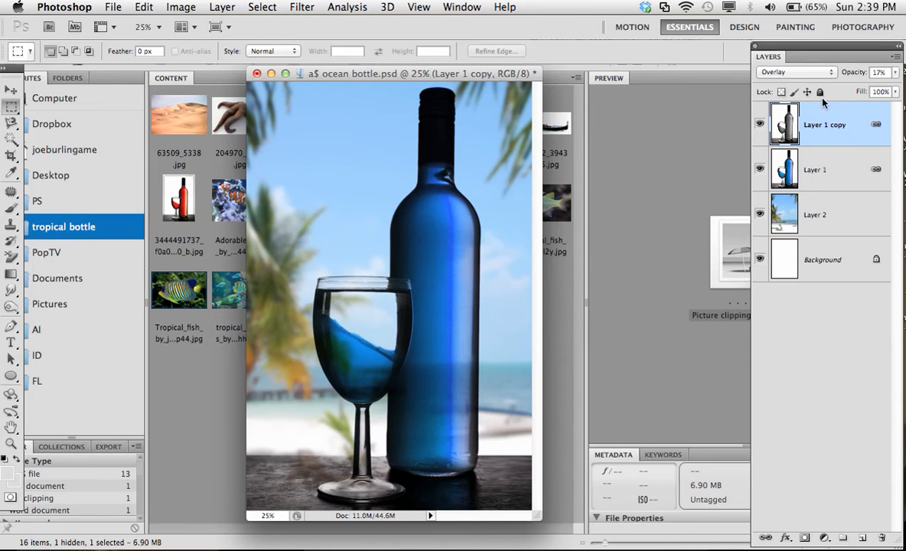
left_click(820, 92)
left_click(831, 164)
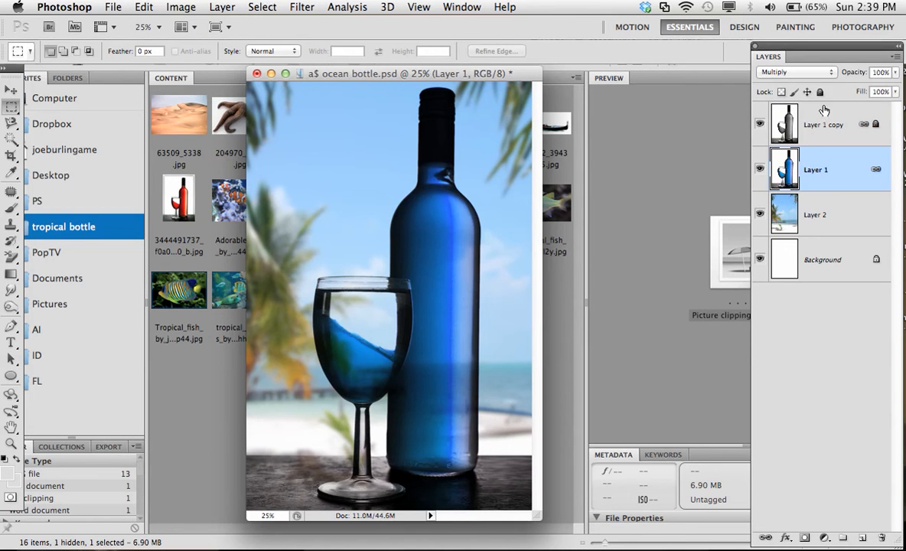
left_click(821, 92)
left_click(833, 145)
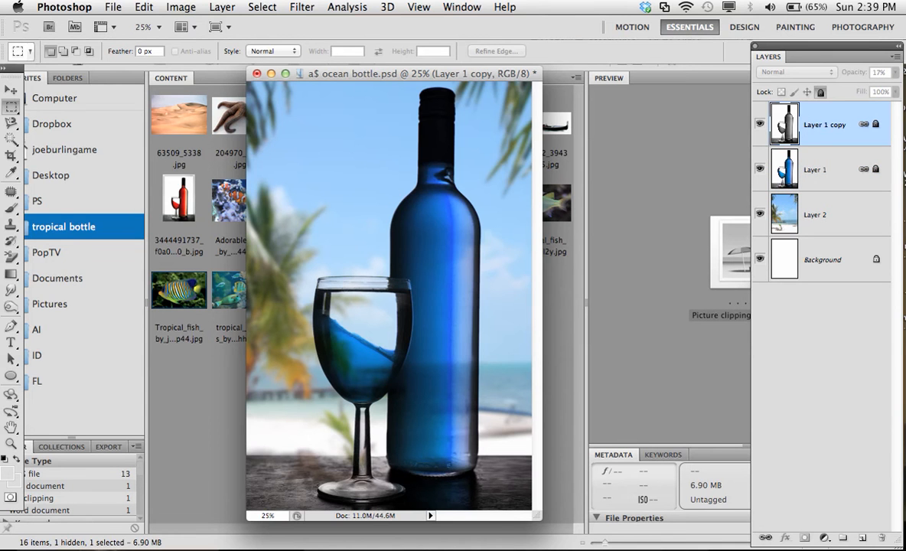
key("super+Tab")
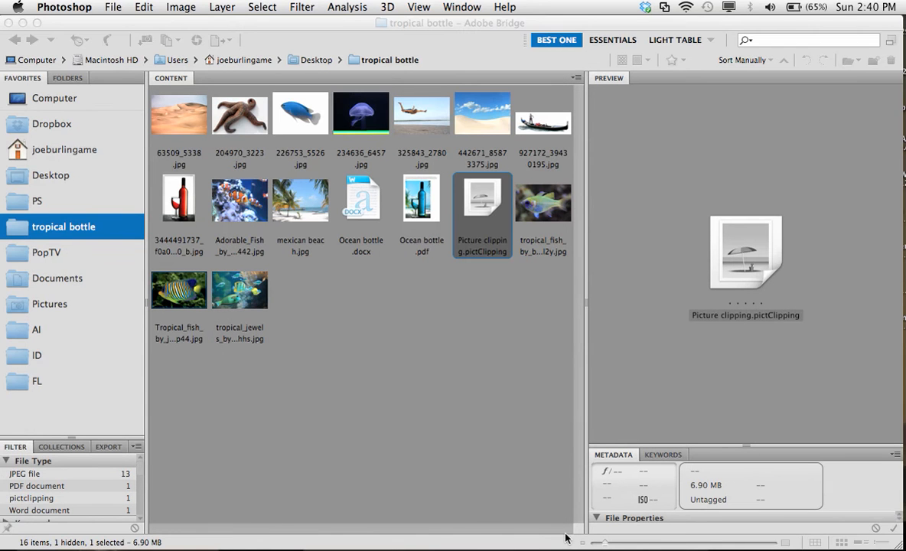
key("super+Tab")
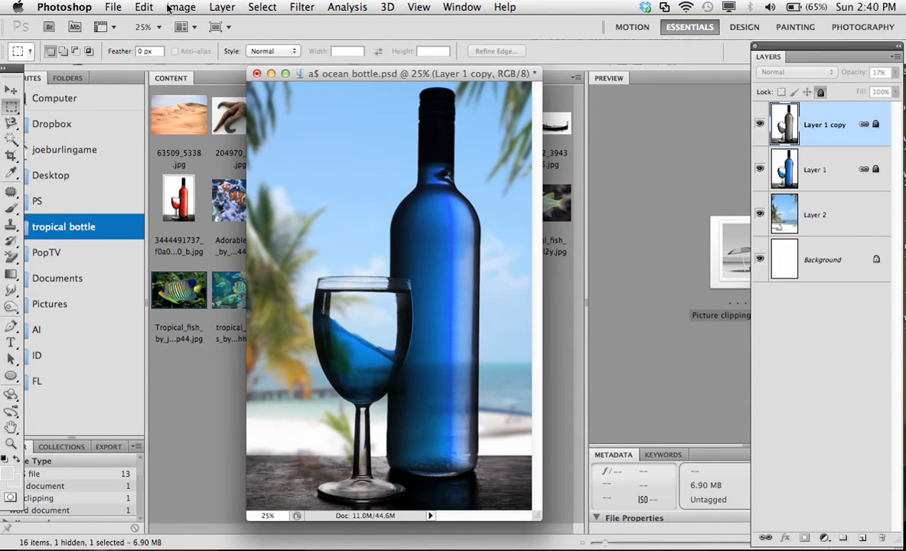
left_click(115, 8)
mouse_move(168, 10)
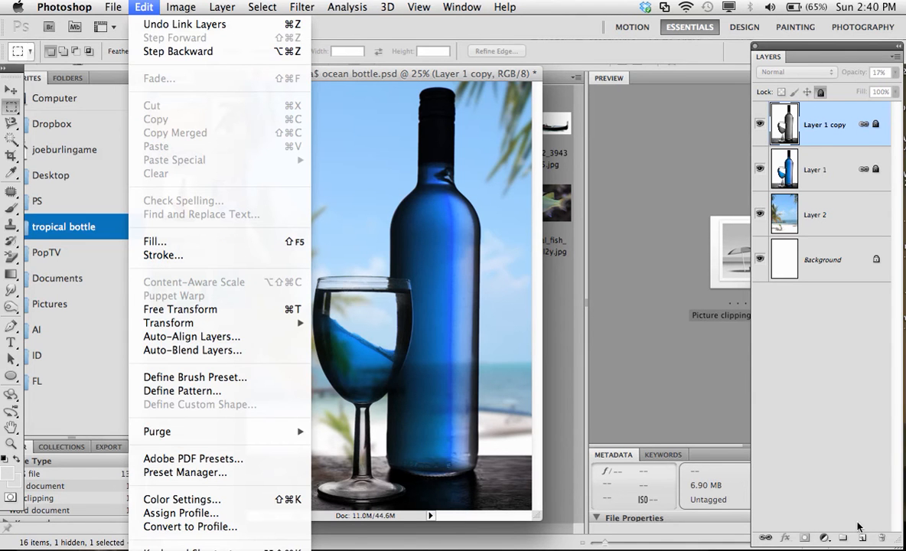
left_click(826, 520)
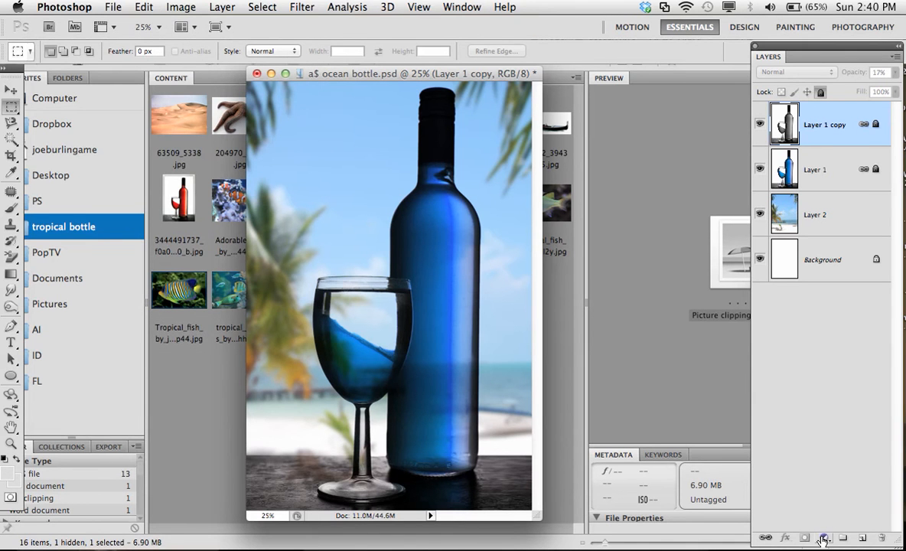
Add a Photo Filter adjustment layer above Layer 1 copy and move its settings clear of the layer list.
left_click(825, 540)
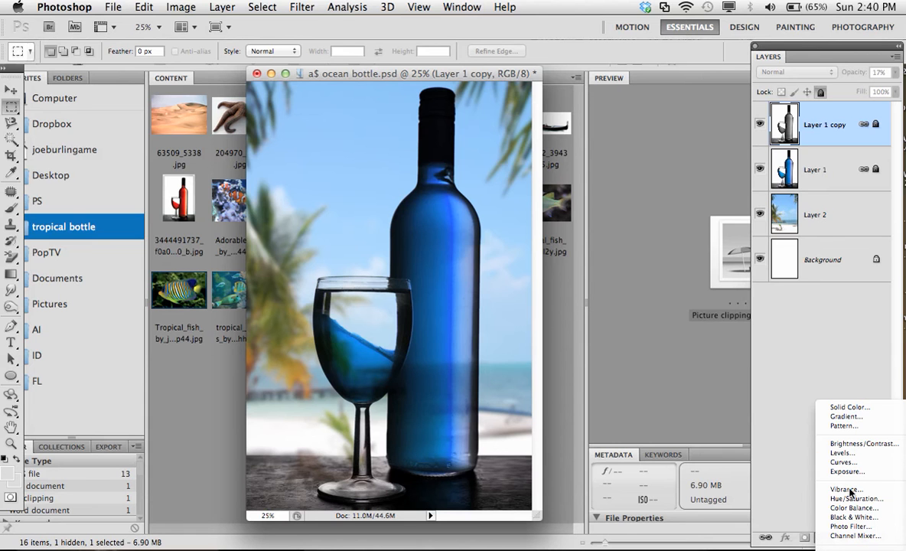
left_click(850, 527)
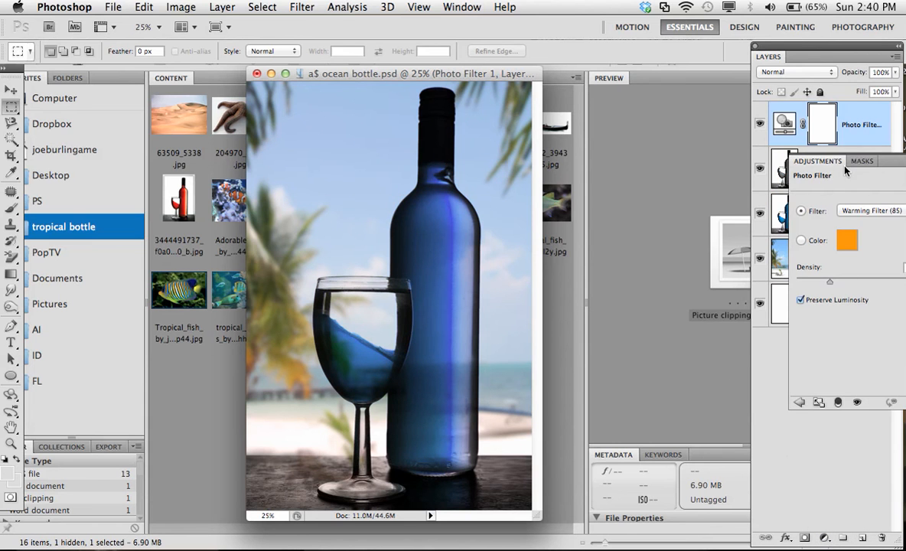
left_click_drag(817, 161, 571, 133)
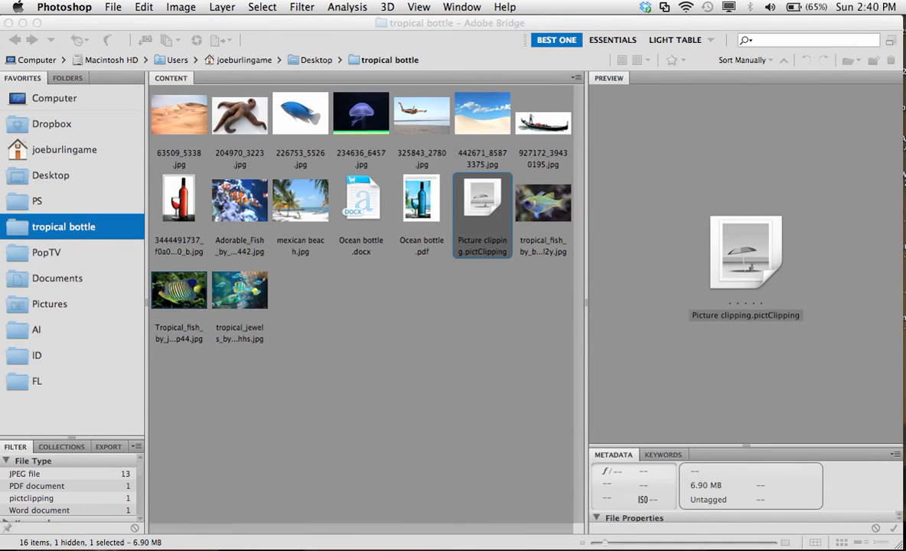
left_click(461, 549)
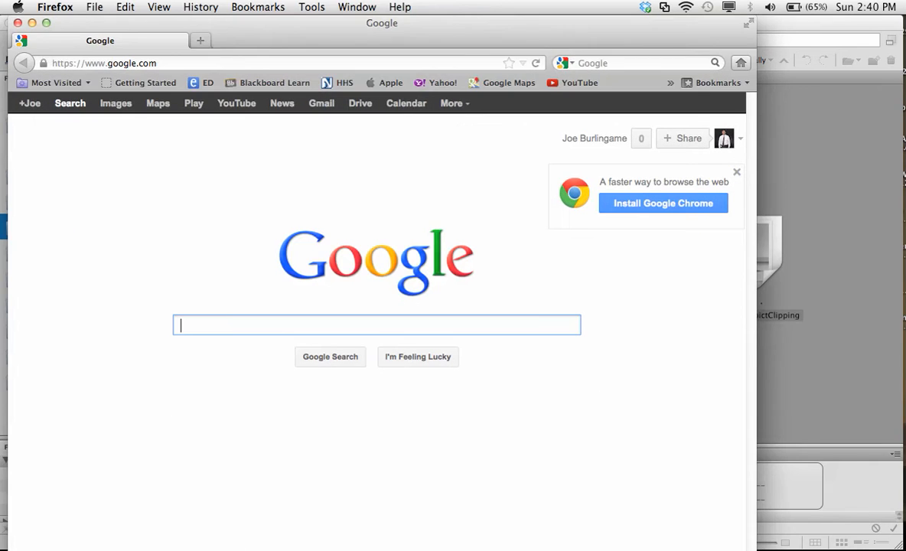
key("super+Tab")
left_click(173, 146)
left_click(31, 23)
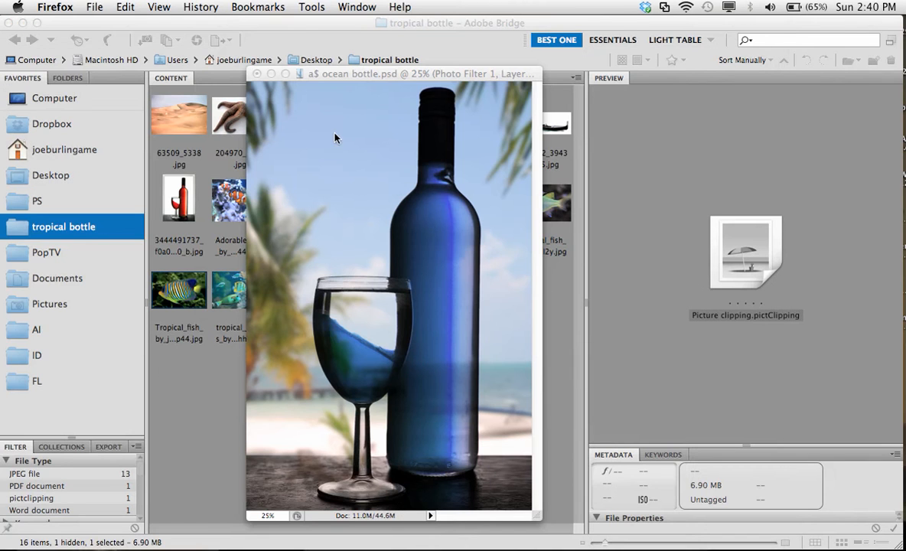
left_click(339, 70)
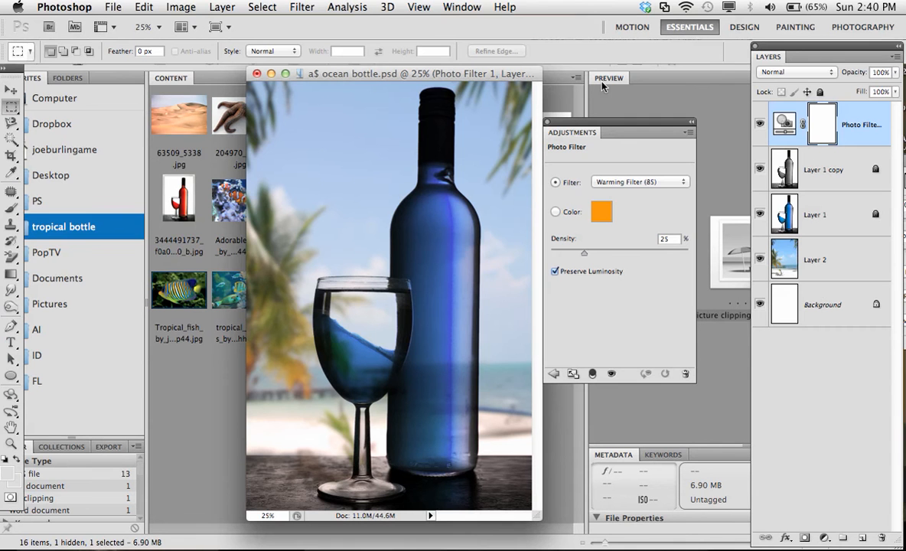
Set the photo filter to Underwater with a density of 40%.
left_click(625, 182)
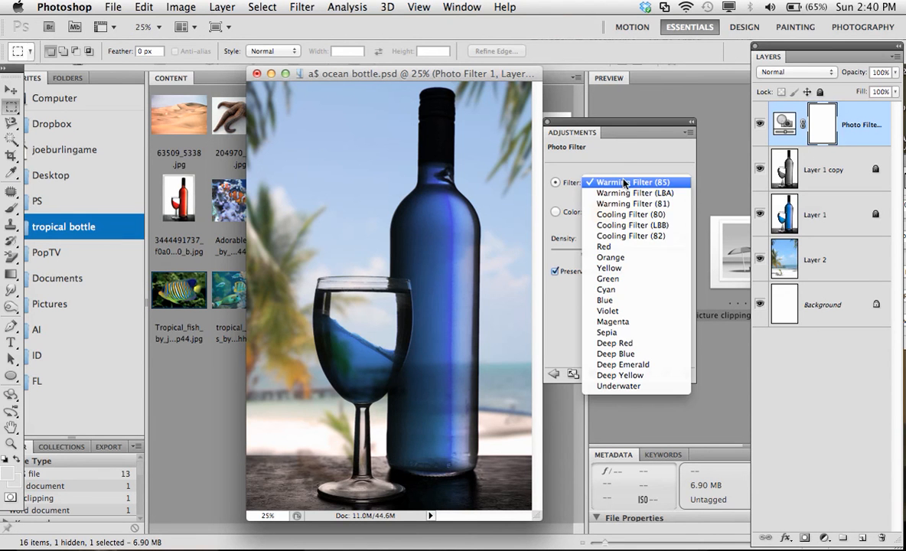
left_click(621, 386)
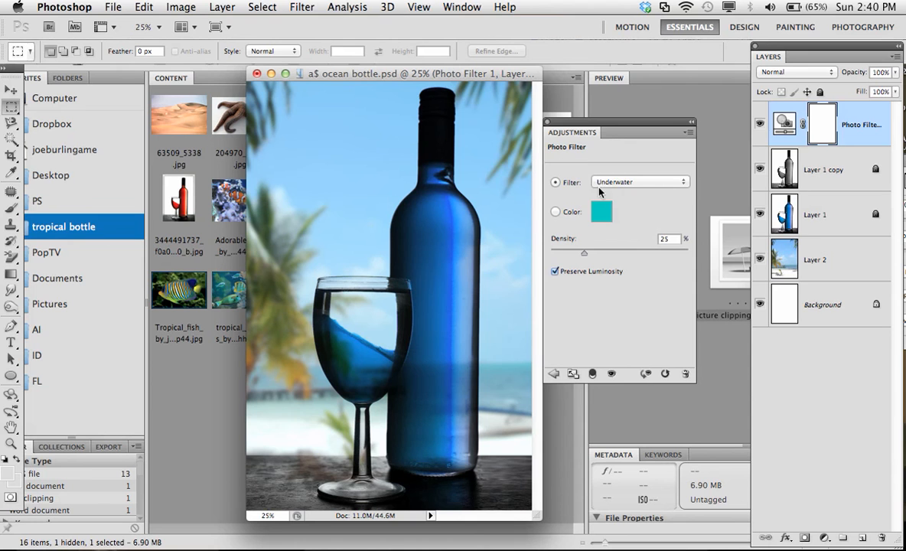
left_click_drag(583, 142, 743, 106)
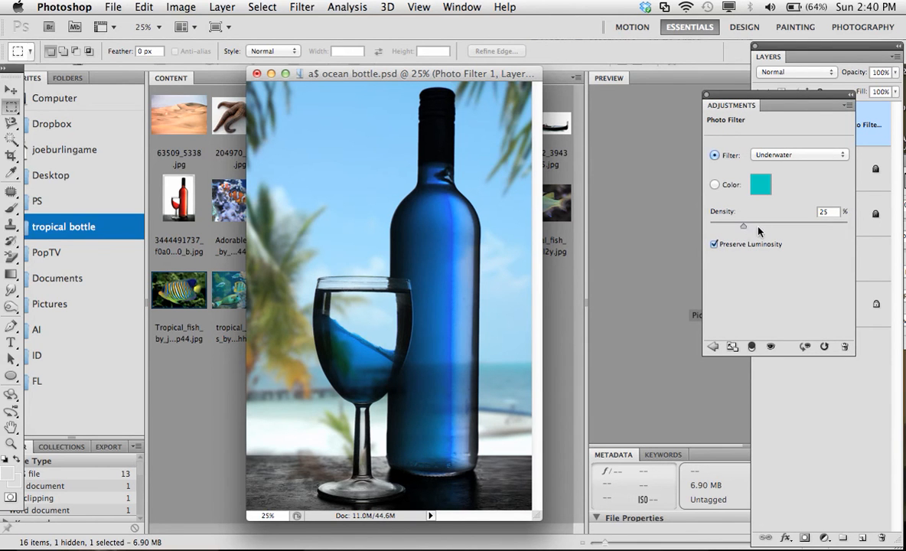
left_click_drag(758, 230, 764, 228)
left_click_drag(742, 109, 617, 134)
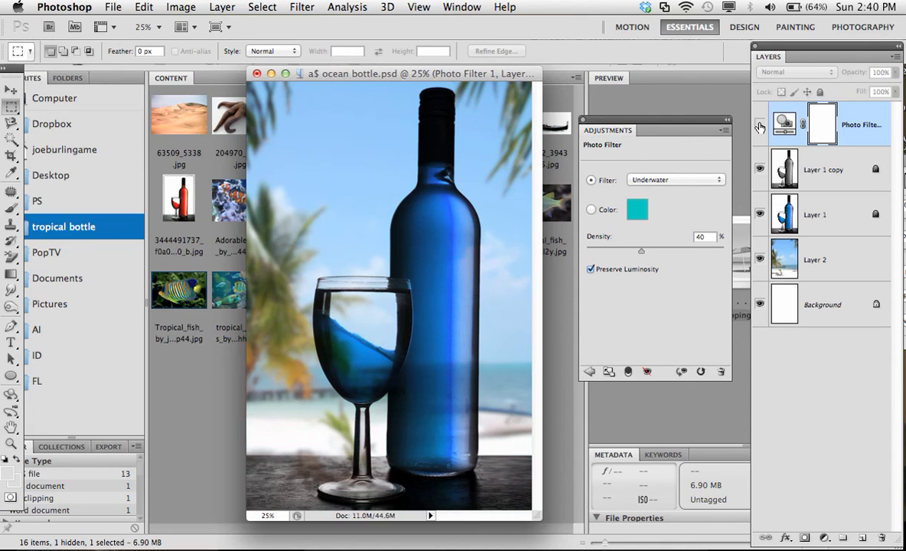
Set the Photo Filter layer's opacity to 54% and its blend mode to Overlay.
left_click_drag(864, 75, 833, 74)
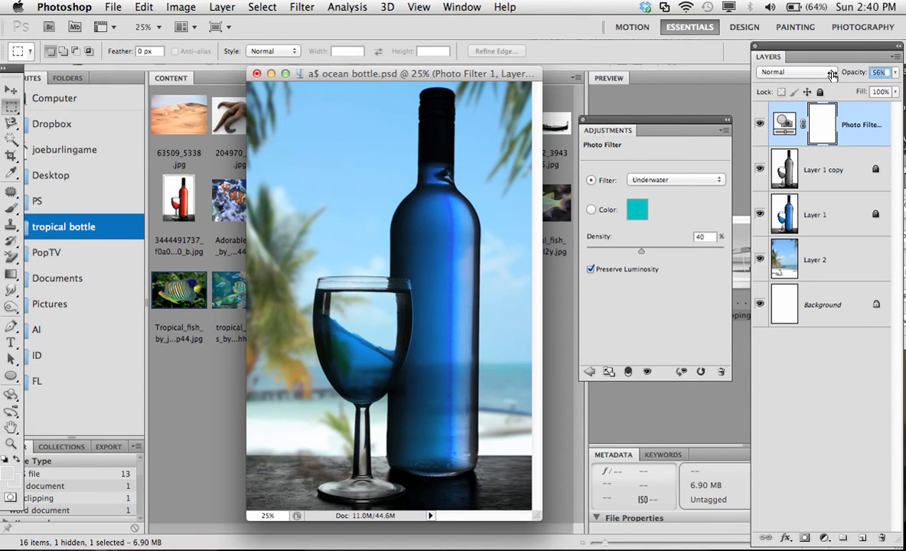
left_click(769, 71)
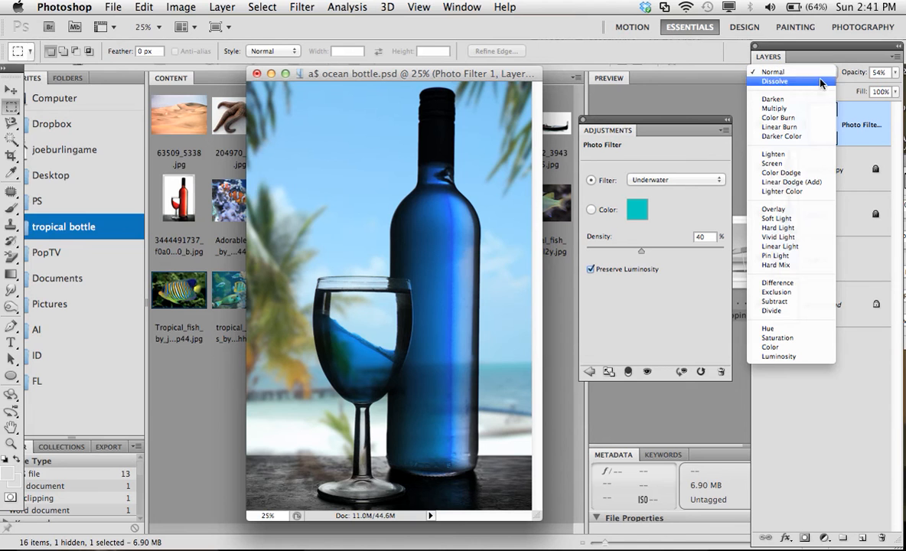
left_click(784, 207)
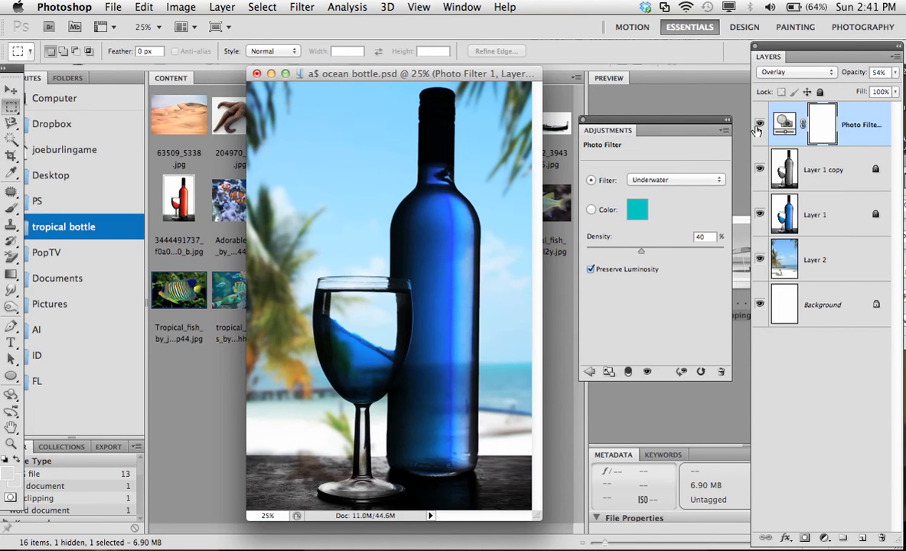
Compare the composite with the Photo Filter layer hidden and shown.
left_click(759, 124)
left_click(758, 125)
left_click(760, 125)
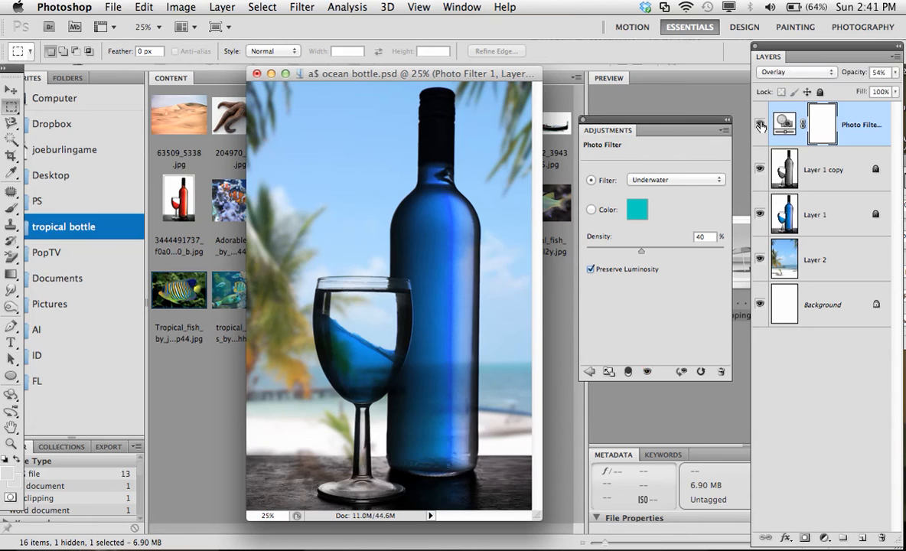
left_click(759, 125)
left_click(759, 125)
left_click(760, 125)
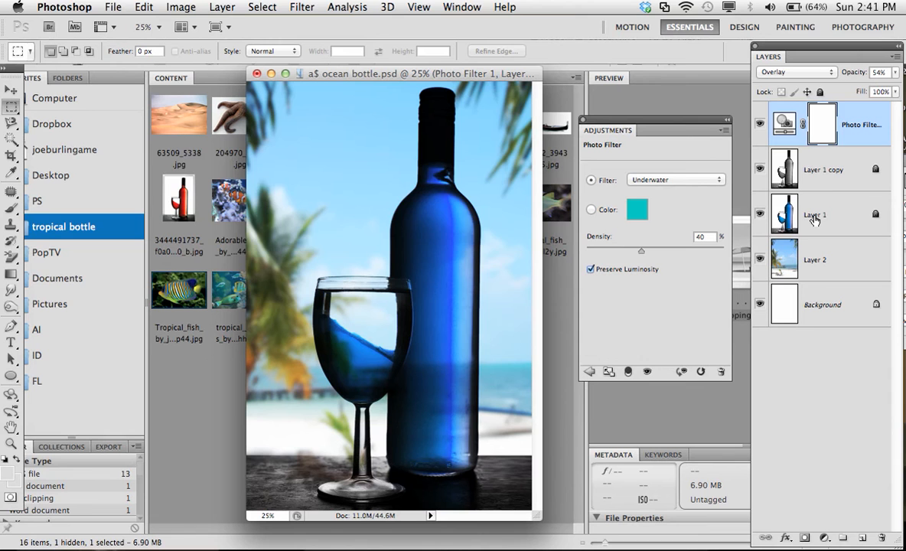
Create a new layer named doodle above the Photo Filter layer and hide all the other layers.
key("super+shift+n")
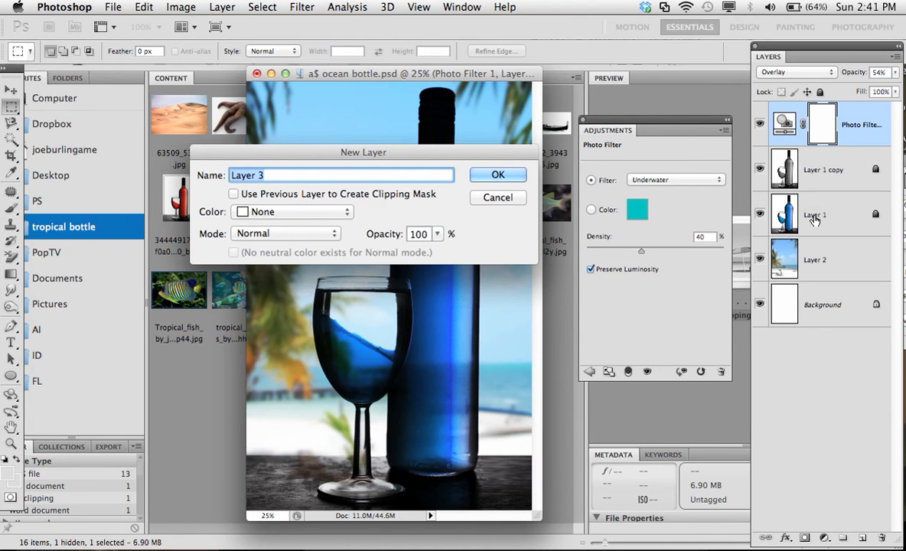
type("doodle")
key("Return")
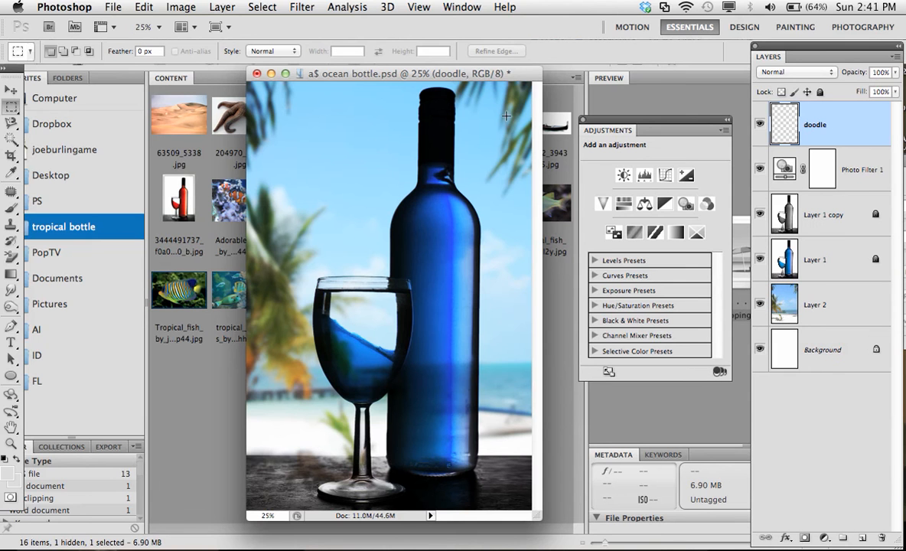
left_click_drag(760, 171, 761, 335)
Ready the Brush tool, choose the blue #1624d8 as foreground colour and swap it into the background.
key("b")
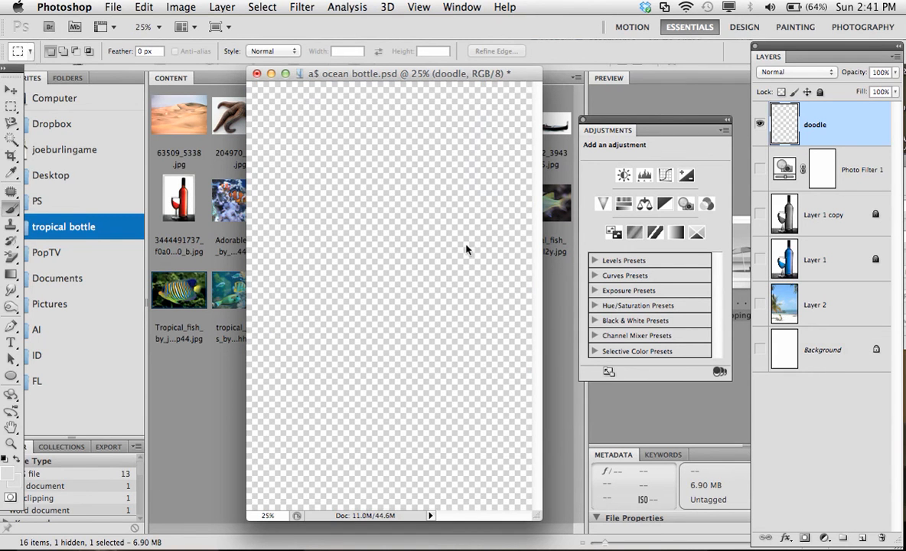
left_click(7, 473)
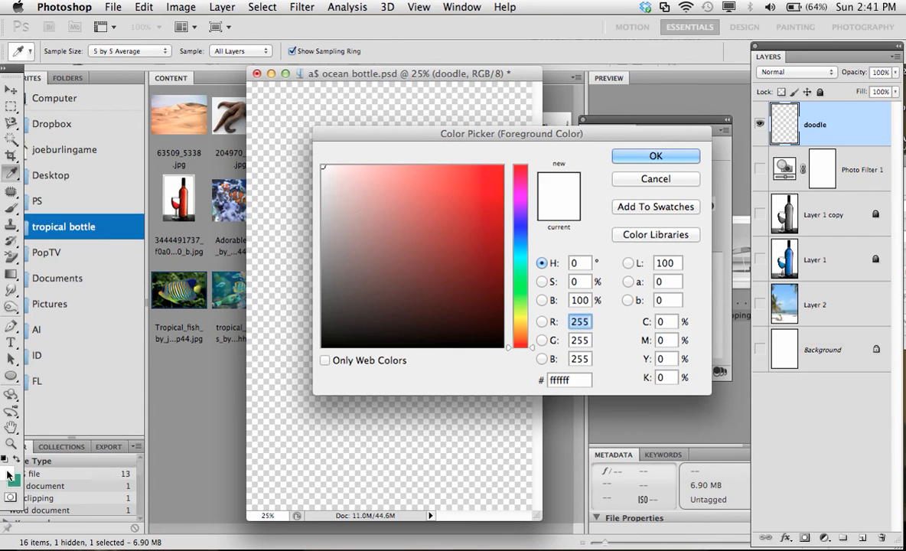
left_click_drag(520, 262, 523, 230)
left_click(485, 193)
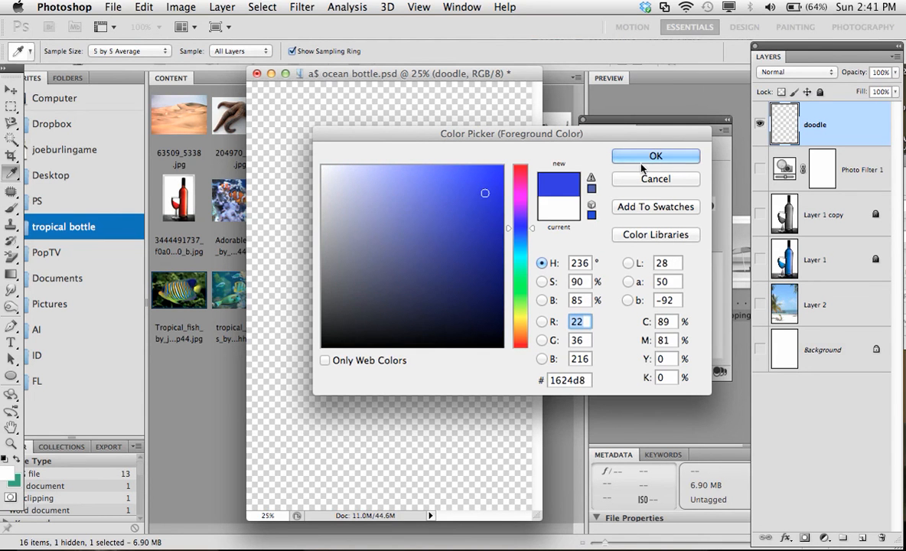
left_click(655, 157)
key("x")
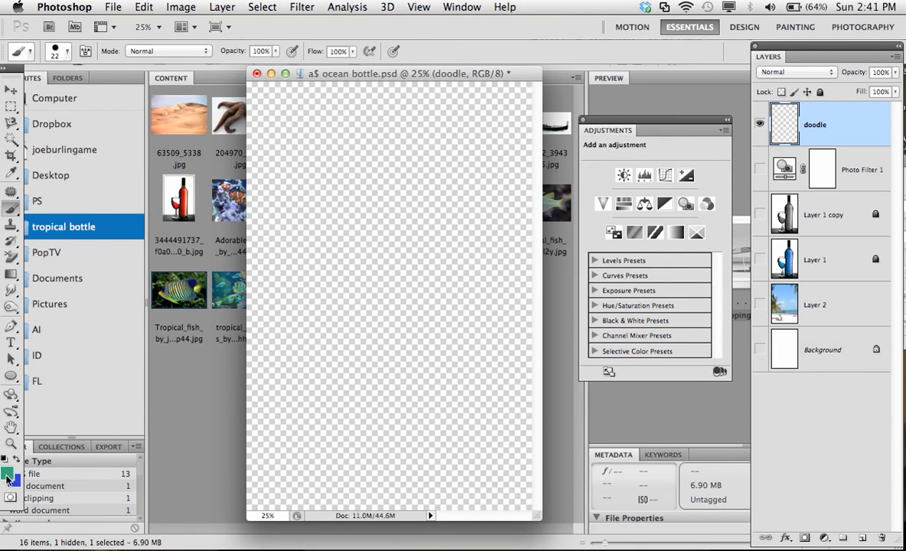
Set the foreground colour to the bright cyan #25d4df.
left_click(7, 475)
left_click(518, 253)
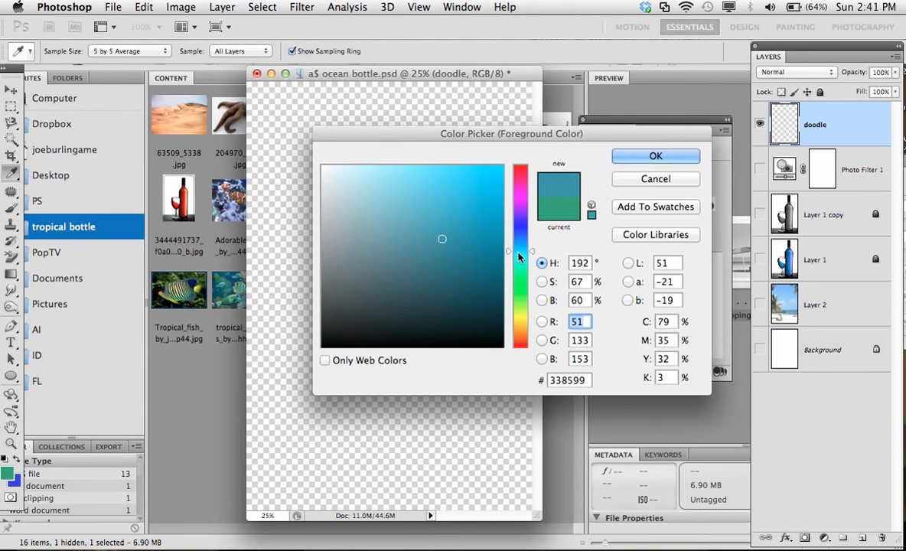
left_click(519, 255)
left_click_drag(490, 211, 474, 188)
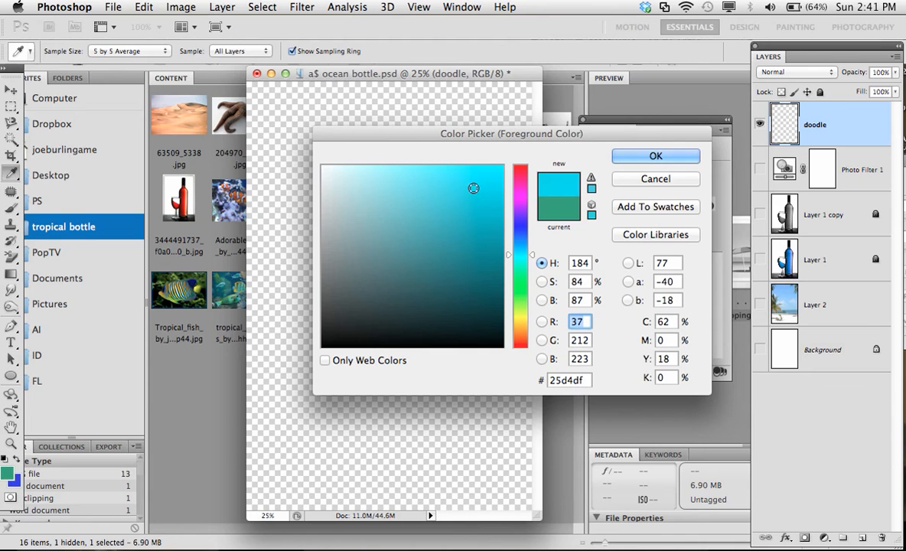
left_click(654, 156)
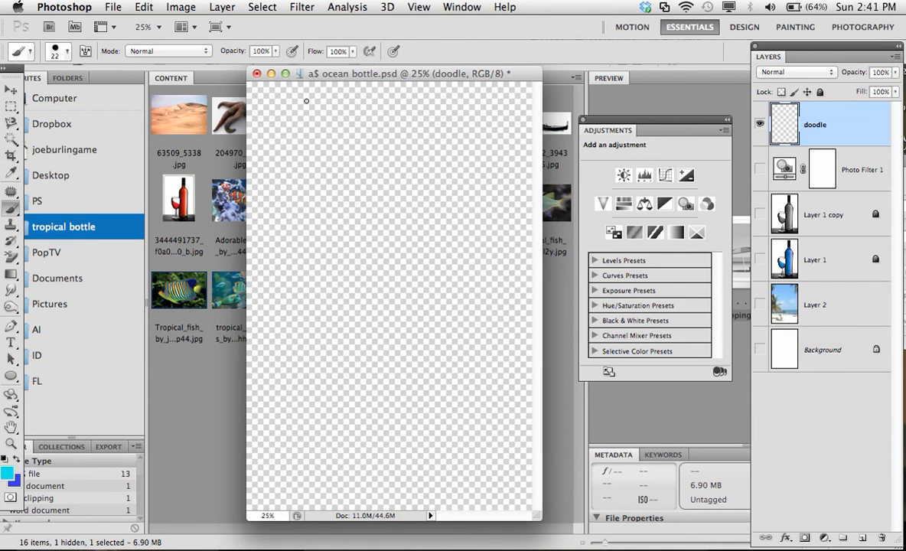
Set the brush size to 135 px and paint loose, winding cyan strokes across the doodle layer.
right_click(333, 118)
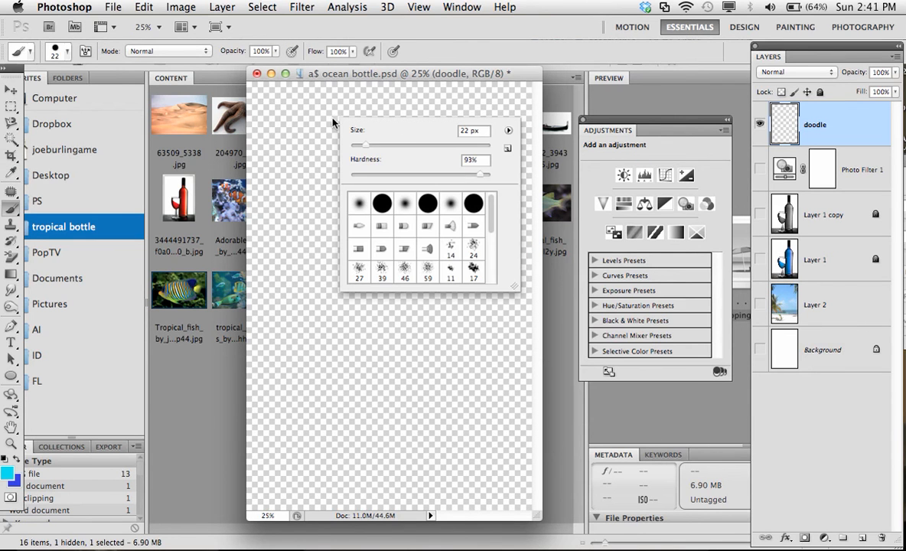
left_click(411, 145)
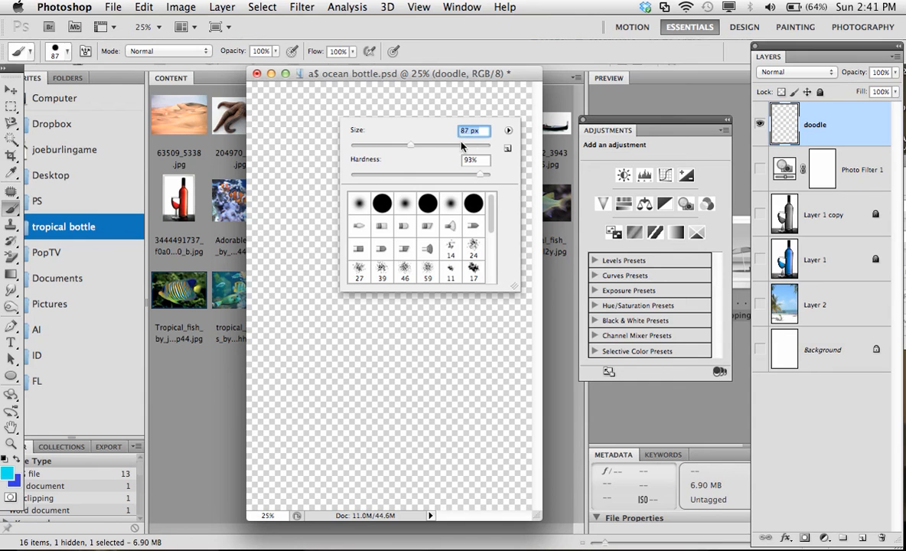
type("135")
mouse_move(314, 107)
left_mouse_down()
mouse_move(300, 215)
mouse_move(279, 269)
mouse_move(345, 332)
mouse_move(312, 372)
mouse_move(303, 425)
mouse_move(437, 413)
left_mouse_up()
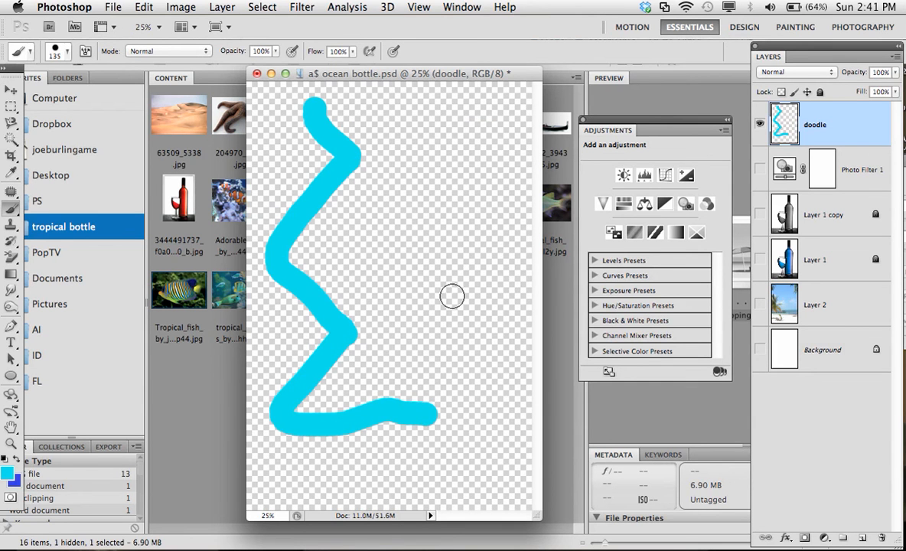
mouse_move(431, 274)
left_mouse_down()
mouse_move(488, 201)
mouse_move(483, 136)
left_mouse_up()
mouse_move(394, 179)
left_mouse_down()
mouse_move(411, 200)
mouse_move(379, 326)
mouse_move(483, 353)
left_mouse_up()
Swap to the blue colour, reduce the brush to 69 px and paint several winding lines over the cyan strokes.
key("x")
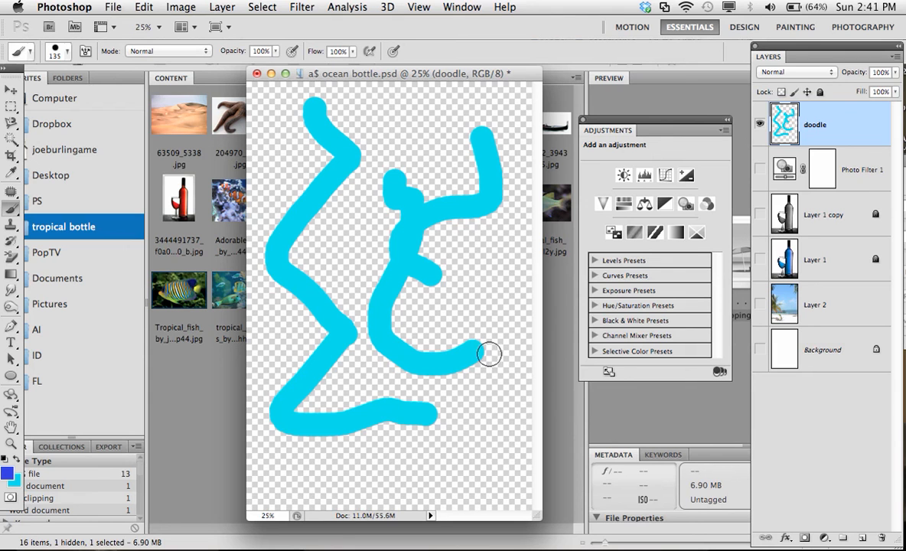
right_click(467, 454)
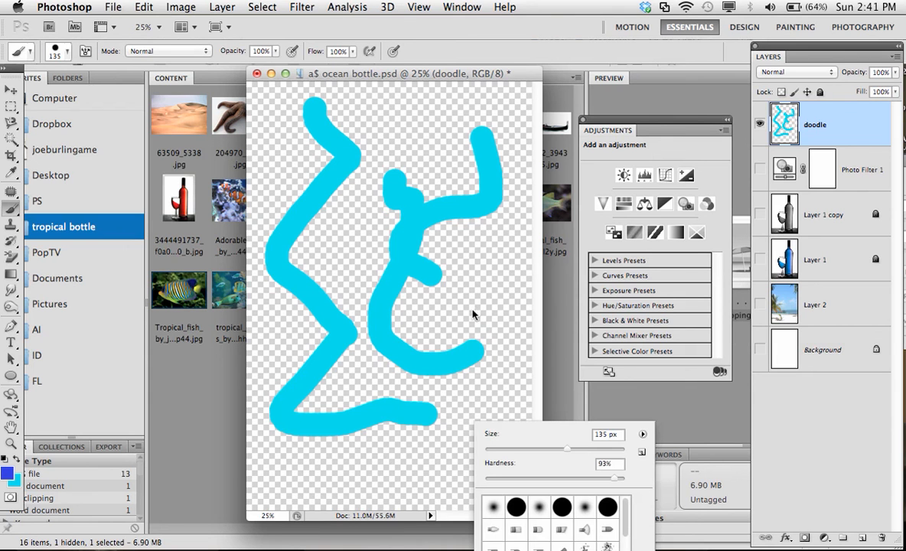
left_click(537, 449)
mouse_move(498, 303)
left_mouse_down()
mouse_move(477, 346)
mouse_move(404, 408)
mouse_move(330, 428)
mouse_move(315, 457)
left_mouse_up()
mouse_move(308, 418)
left_mouse_down()
mouse_move(305, 241)
mouse_move(395, 182)
mouse_move(341, 116)
left_mouse_up()
left_click_drag(264, 137, 314, 159)
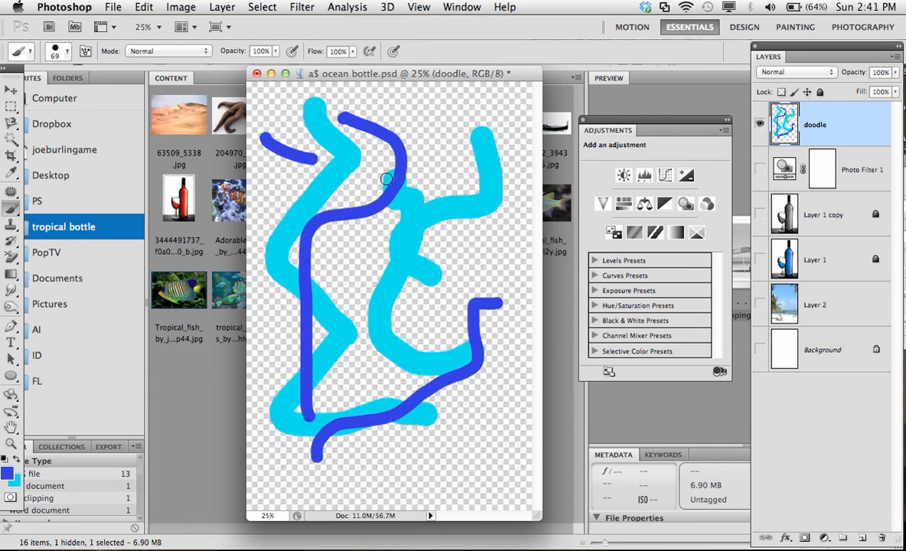
mouse_move(387, 180)
left_mouse_down()
mouse_move(389, 292)
mouse_move(459, 306)
left_mouse_up()
mouse_move(475, 136)
left_mouse_down()
mouse_move(476, 220)
mouse_move(400, 393)
mouse_move(429, 417)
mouse_move(436, 458)
left_mouse_up()
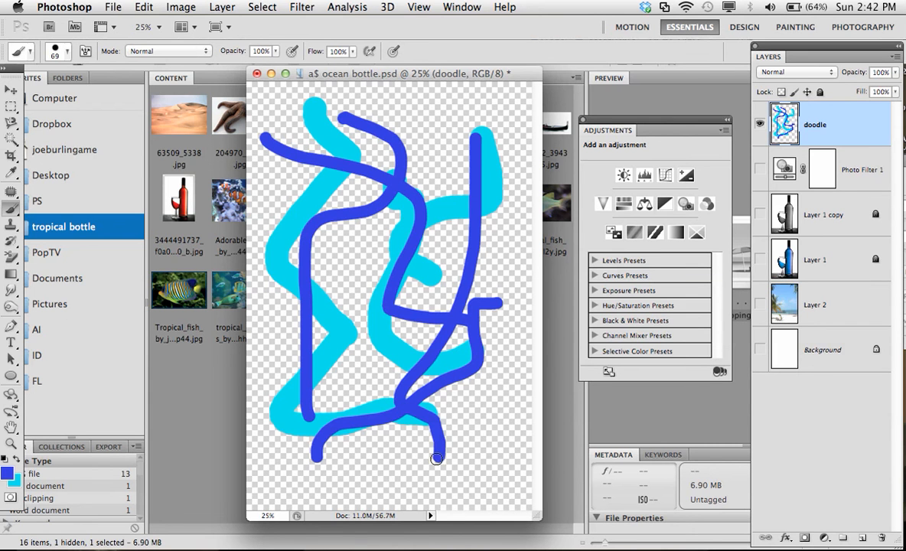
Apply a Gaussian Blur with a 200-pixel radius to the doodle layer and show all the other layers again.
left_click(304, 8)
mouse_move(424, 160)
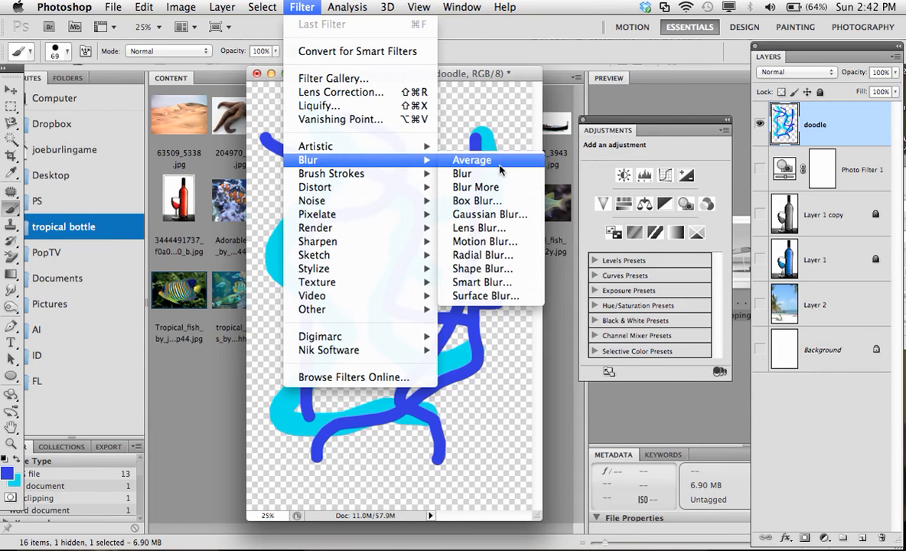
left_click(496, 215)
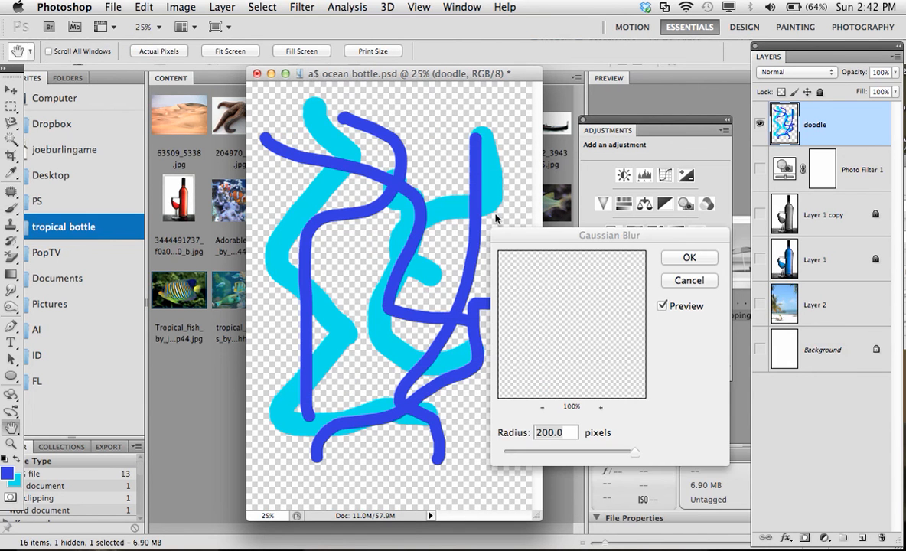
key("Return")
key("b")
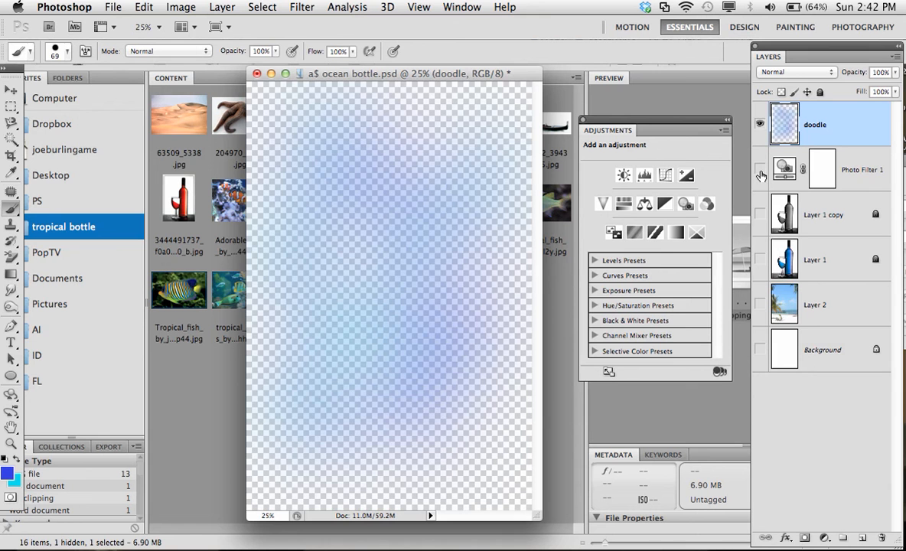
left_click_drag(761, 176, 758, 352)
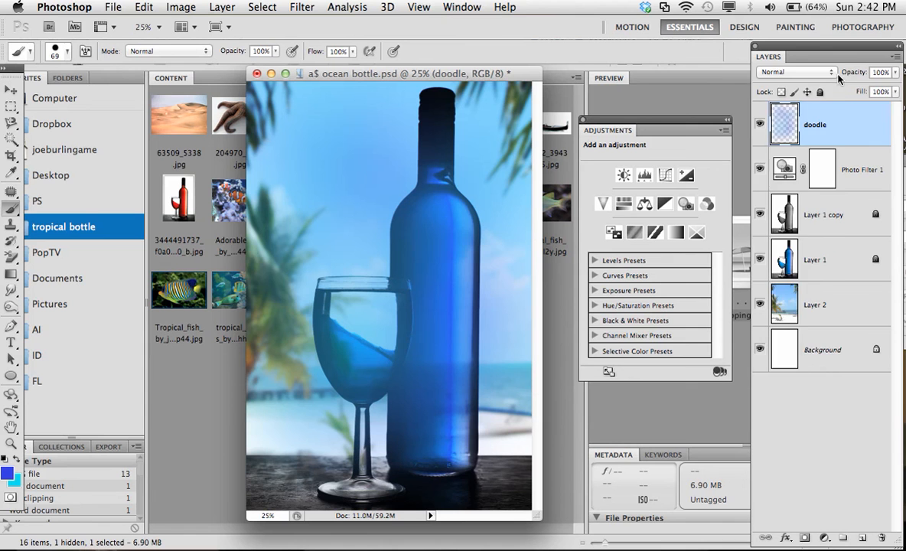
Try the Overlay and Screen blend modes on the doodle layer, settle on Overlay and set its opacity to 21%.
left_click(777, 72)
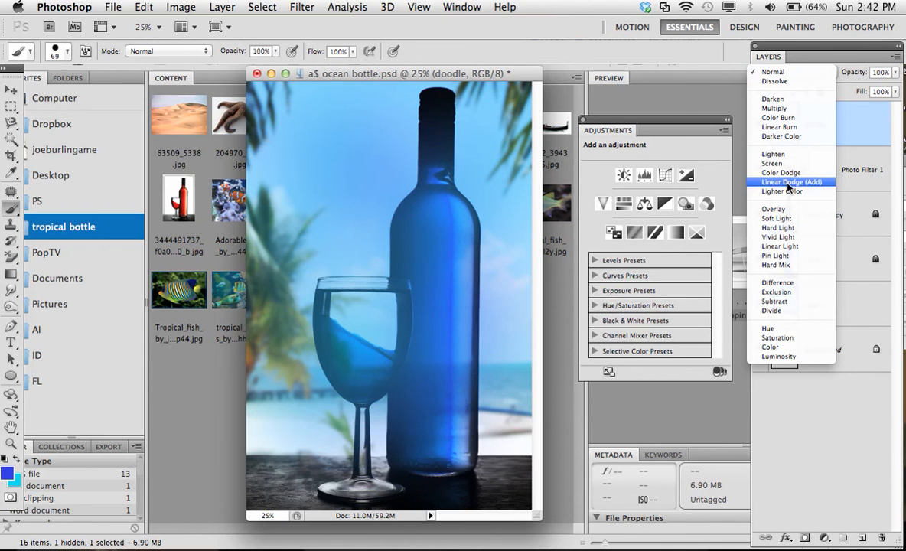
left_click(780, 210)
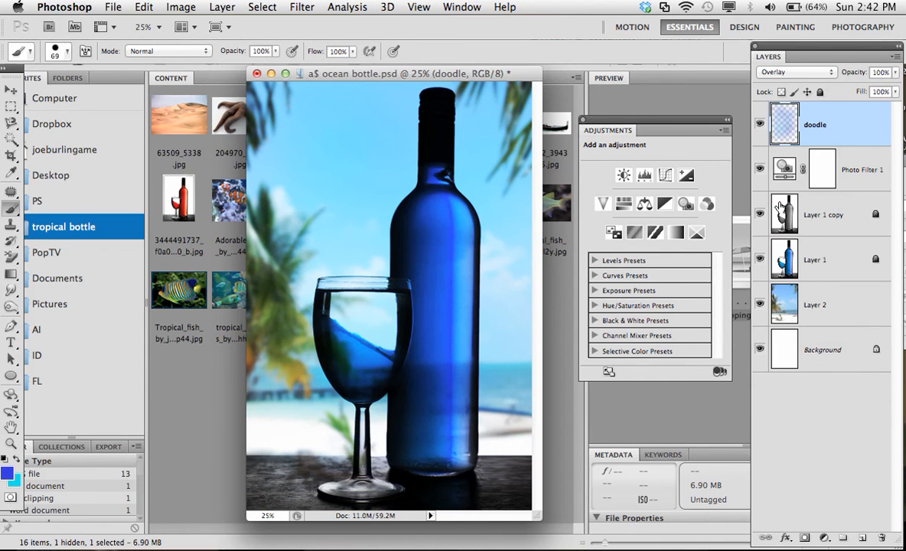
left_click(824, 76)
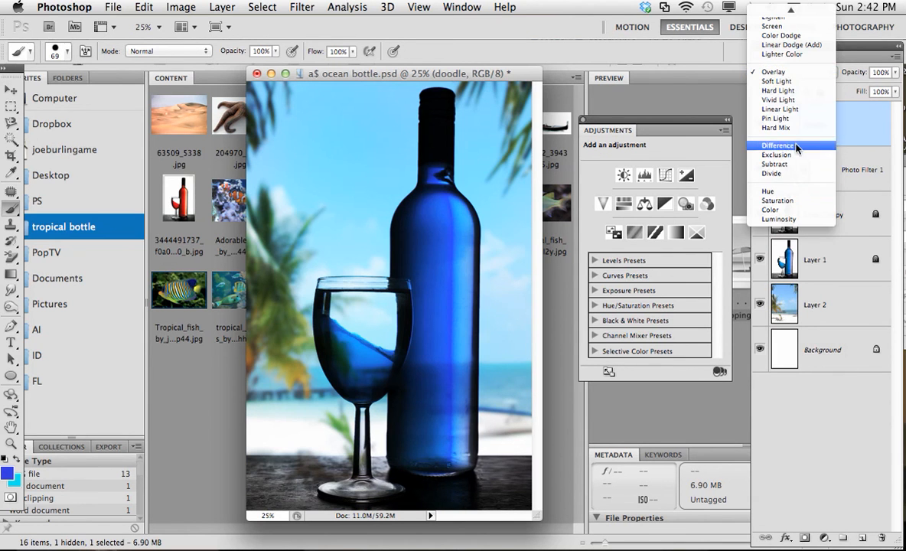
left_click(783, 27)
left_click(793, 72)
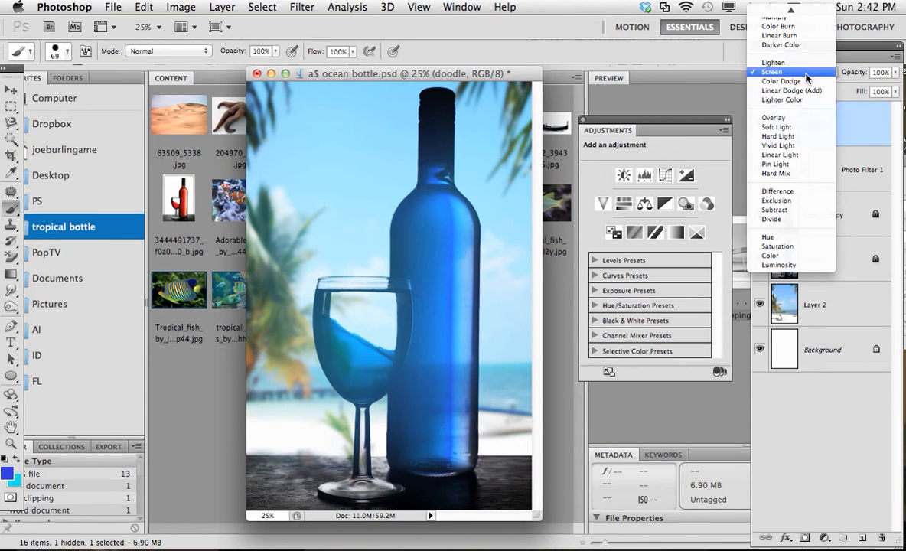
left_click(795, 121)
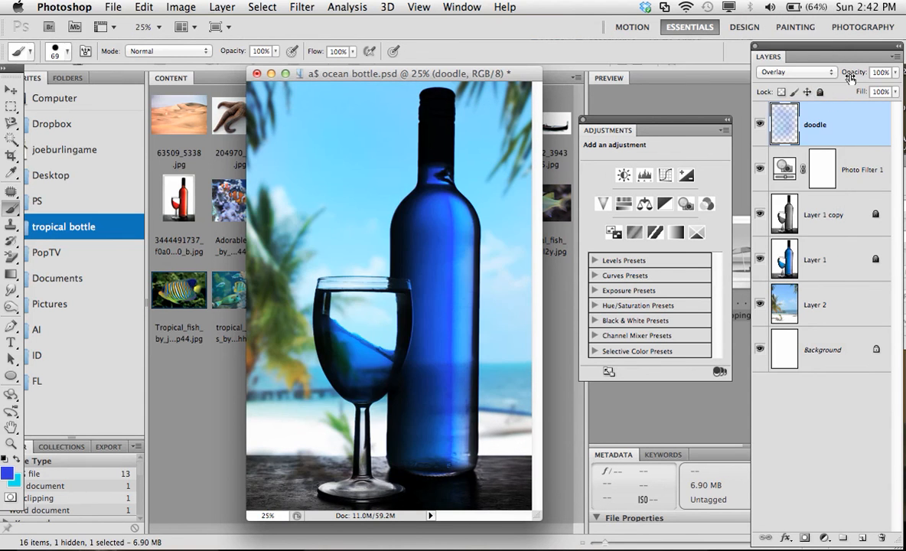
mouse_move(853, 75)
left_mouse_down()
mouse_move(758, 74)
mouse_move(811, 73)
mouse_move(772, 72)
left_mouse_up()
Compare the composite with the doodle layer hidden and shown, and move that layer below Photo Filter 1.
left_click(759, 124)
left_click(760, 124)
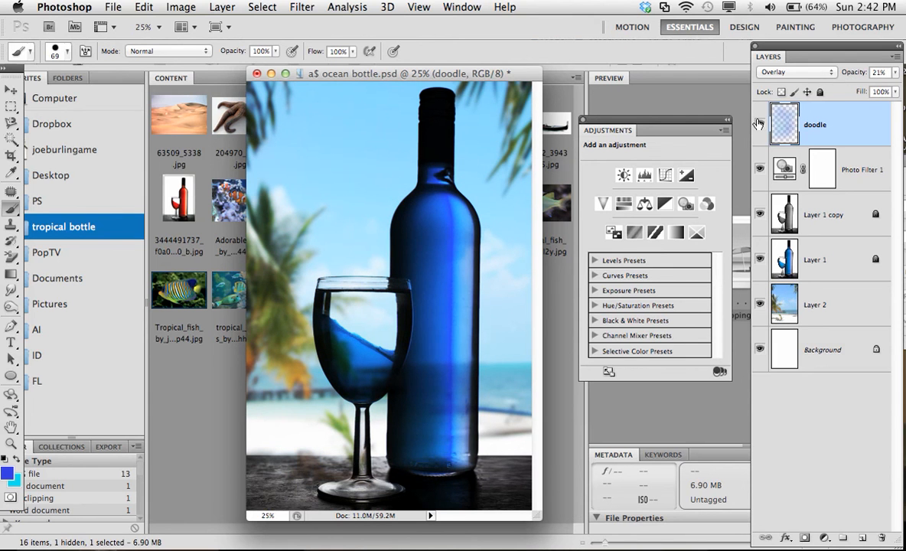
left_click(759, 124)
left_click(759, 124)
left_click(758, 124)
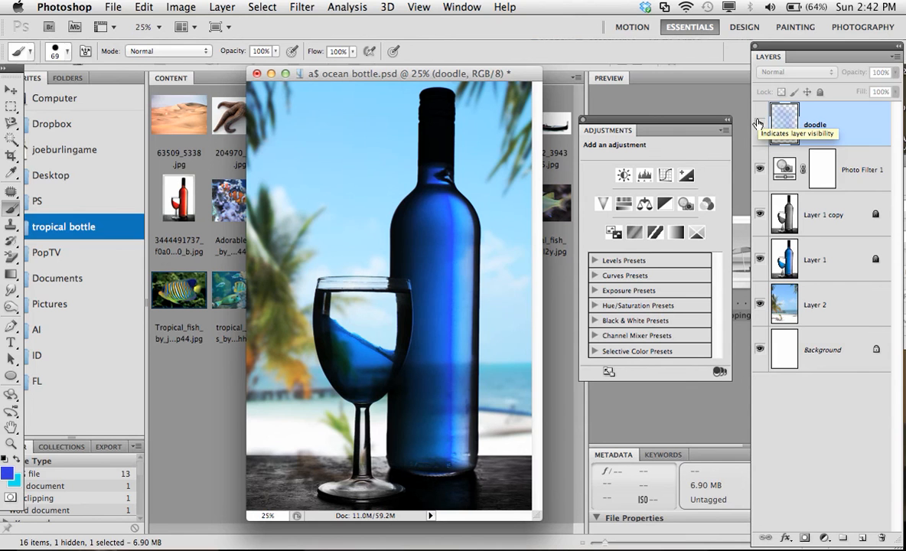
left_click(758, 124)
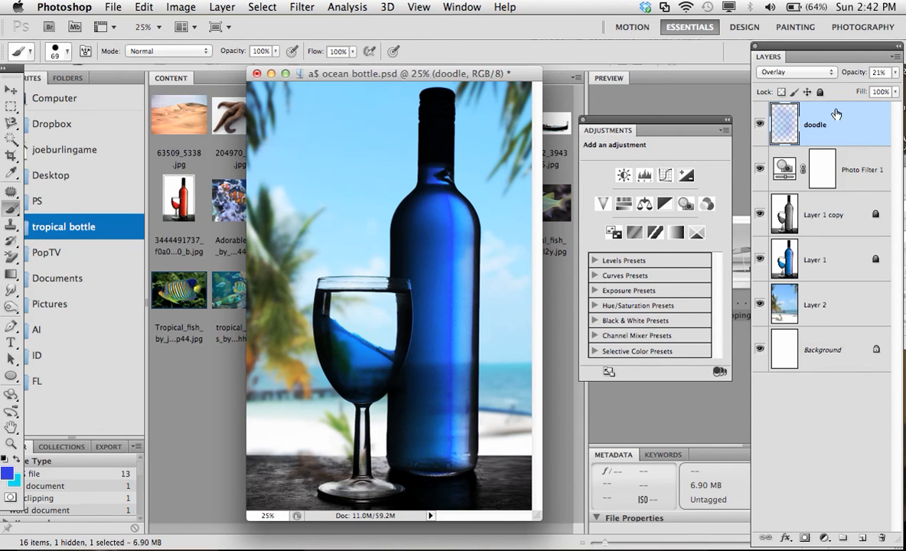
mouse_move(796, 121)
left_mouse_down()
mouse_move(859, 153)
mouse_move(859, 165)
left_mouse_up()
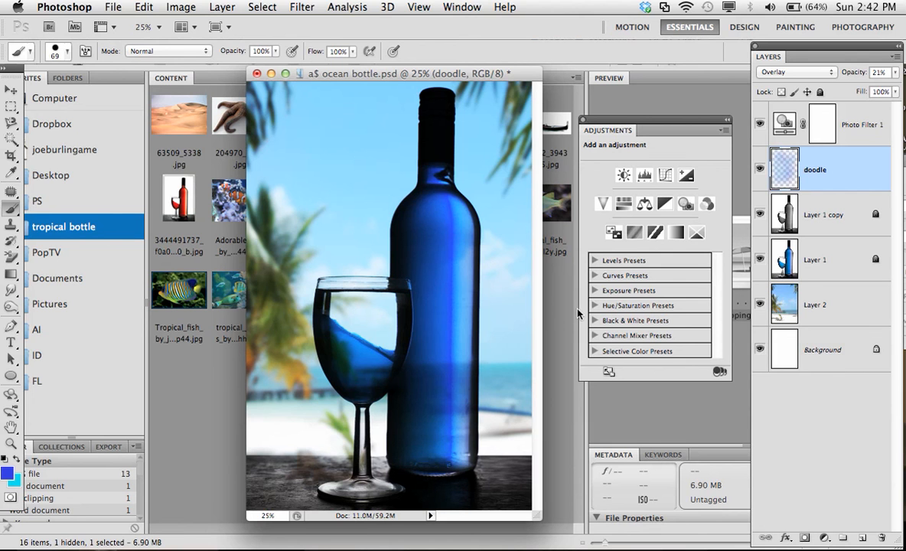
Switch to Adobe Bridge, open 442671_85873375.jpg in Photoshop and move its window aside behind the ocean bottle document.
key("super+Tab")
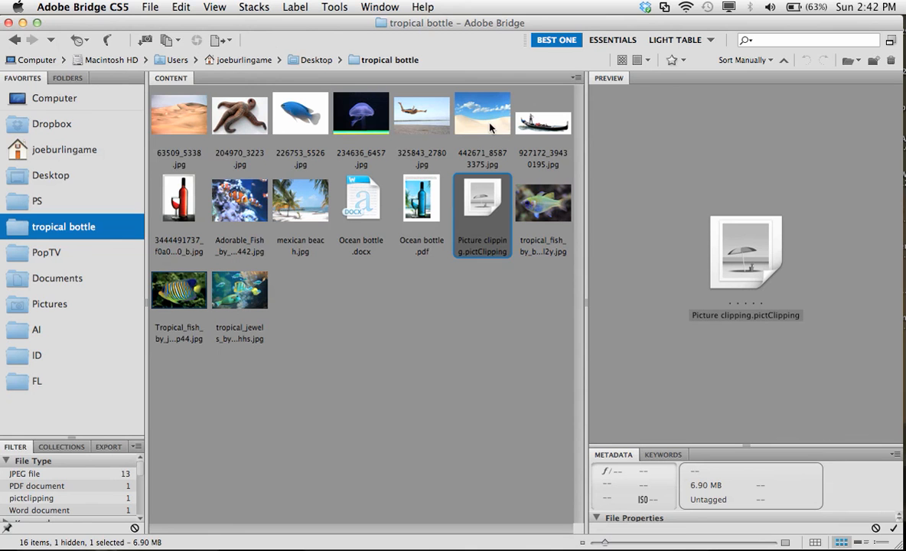
left_click(186, 123)
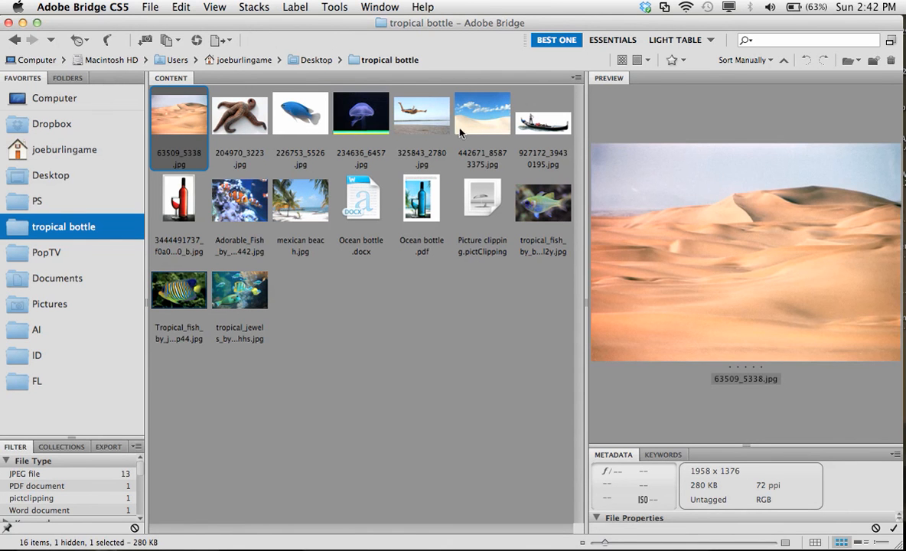
left_click(460, 132)
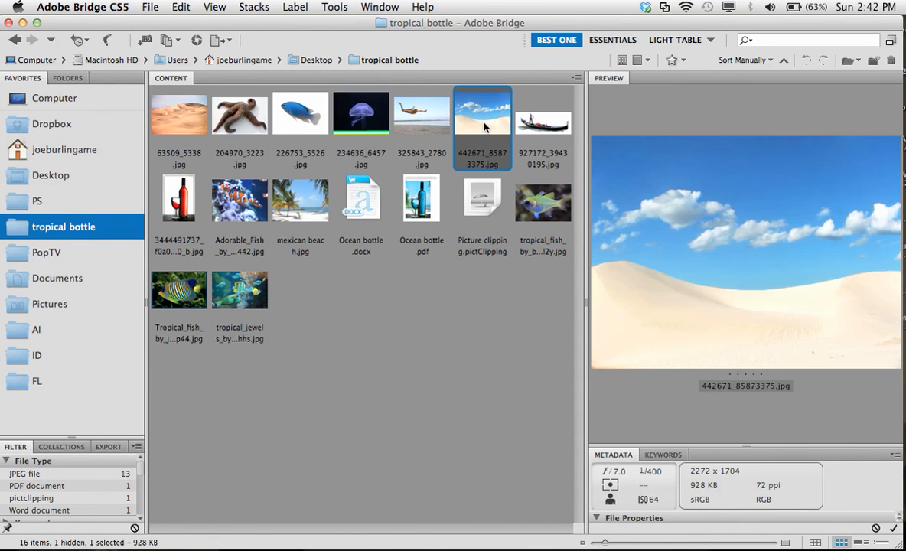
key("super+o")
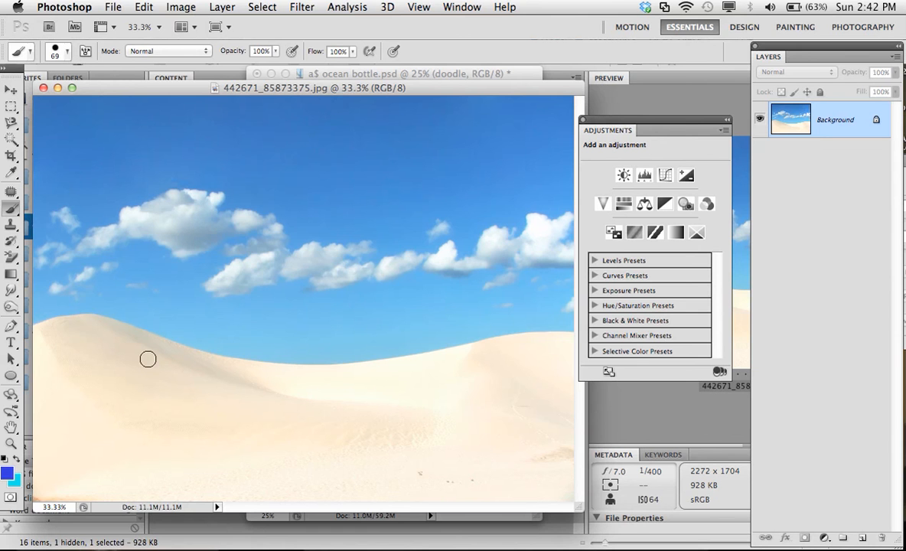
left_click_drag(310, 92, 630, 129)
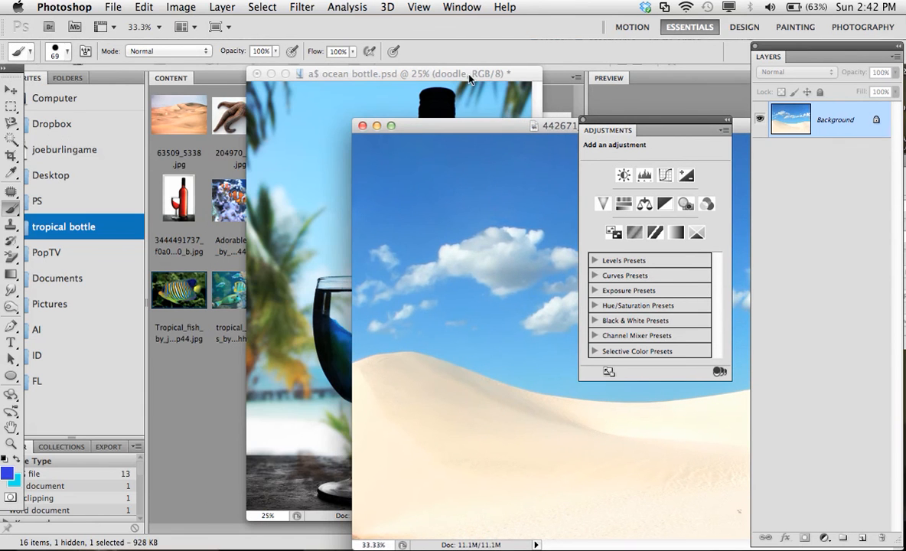
left_click(414, 75)
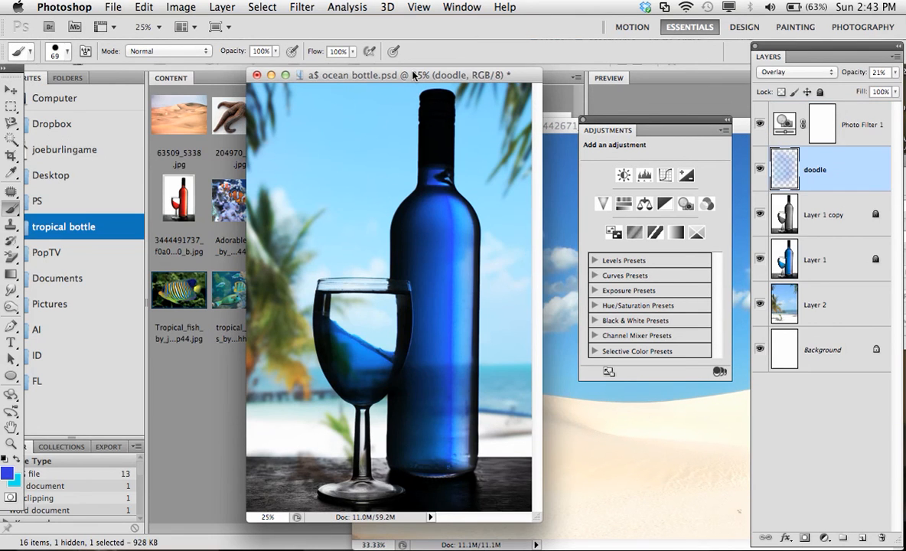